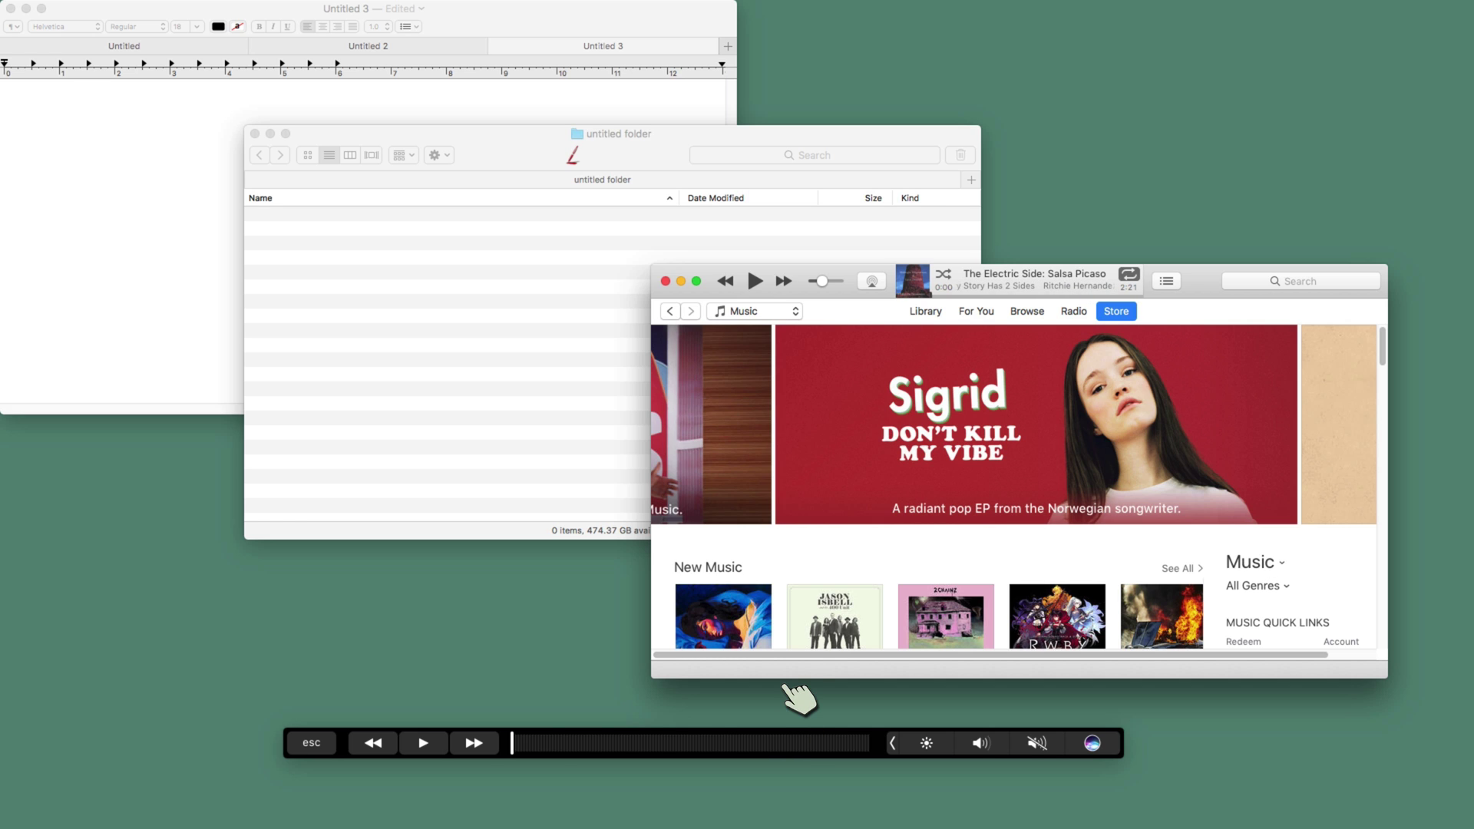
Start playing the current song in iTunes and lower the player's volume slightly
{"action": "left_click", "coordinate": [427, 743]}
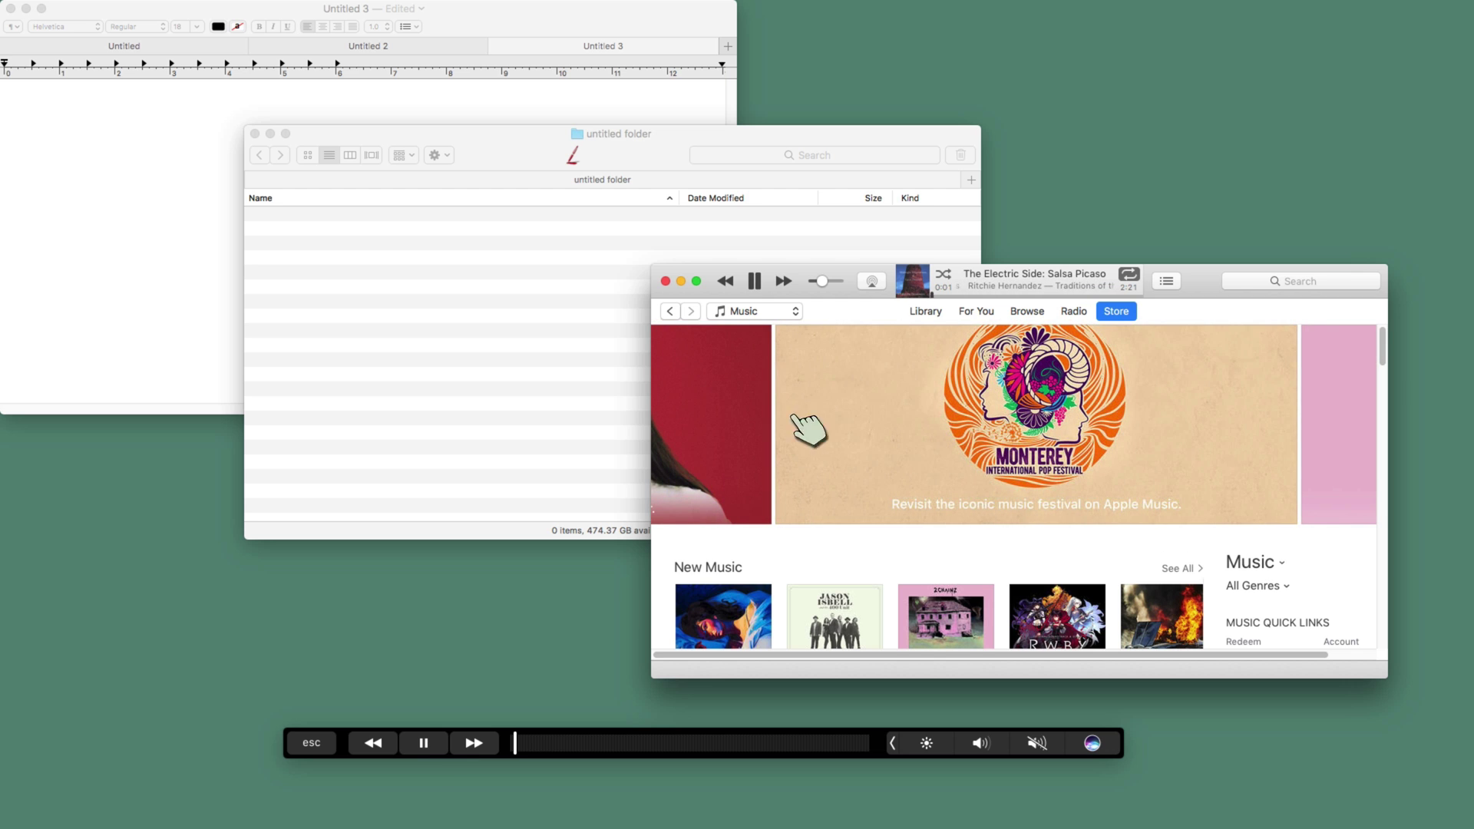
{"action": "left_click_drag", "start_coordinate": [822, 281], "coordinate": [819, 281]}
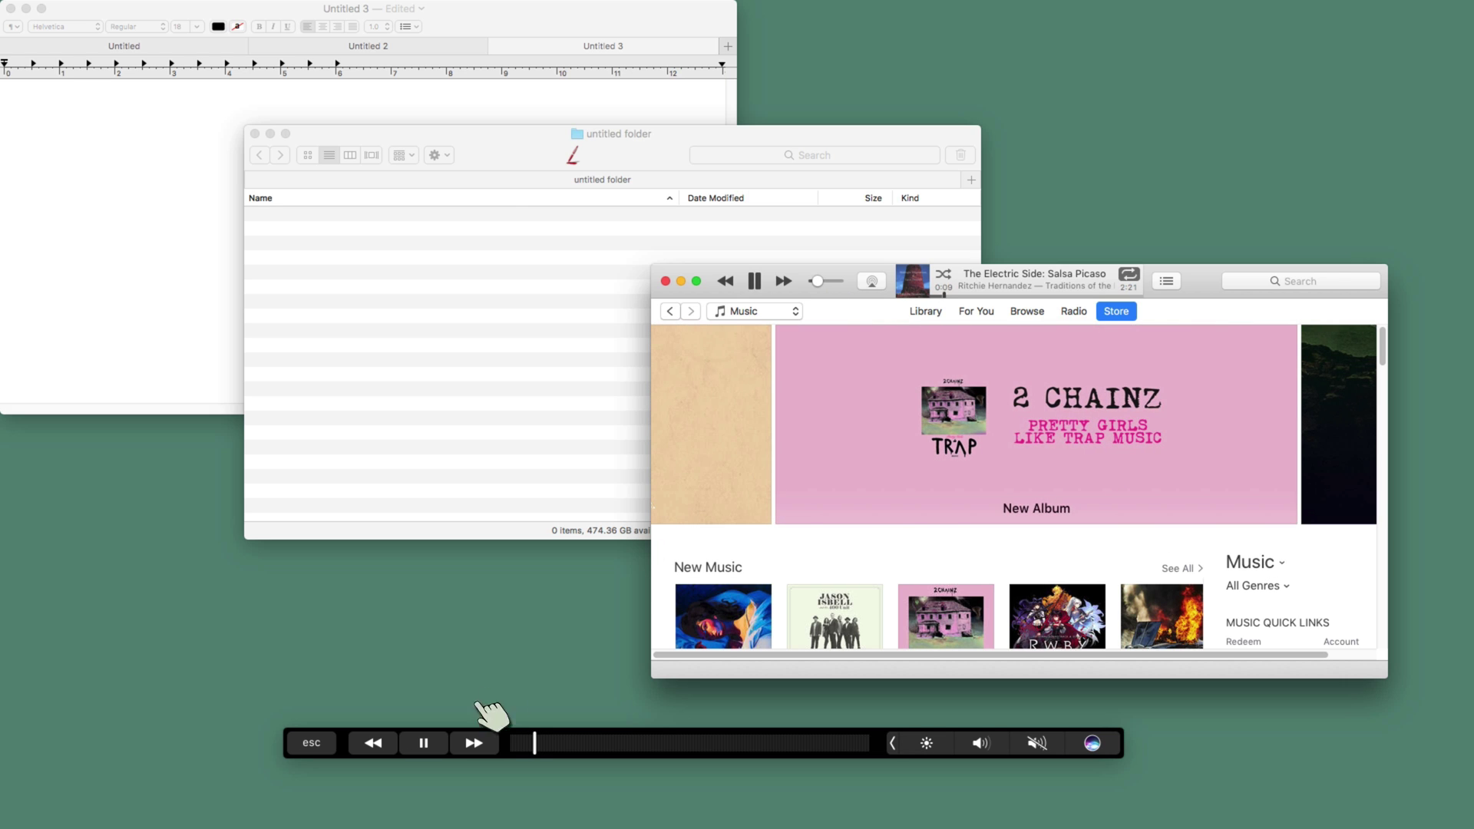
Pause and resume the song, and skip ahead two tracks, scrubbing to about the middle of the first one
{"action": "left_click", "coordinate": [440, 742]}
{"action": "left_click", "coordinate": [439, 742]}
{"action": "left_click", "coordinate": [475, 743]}
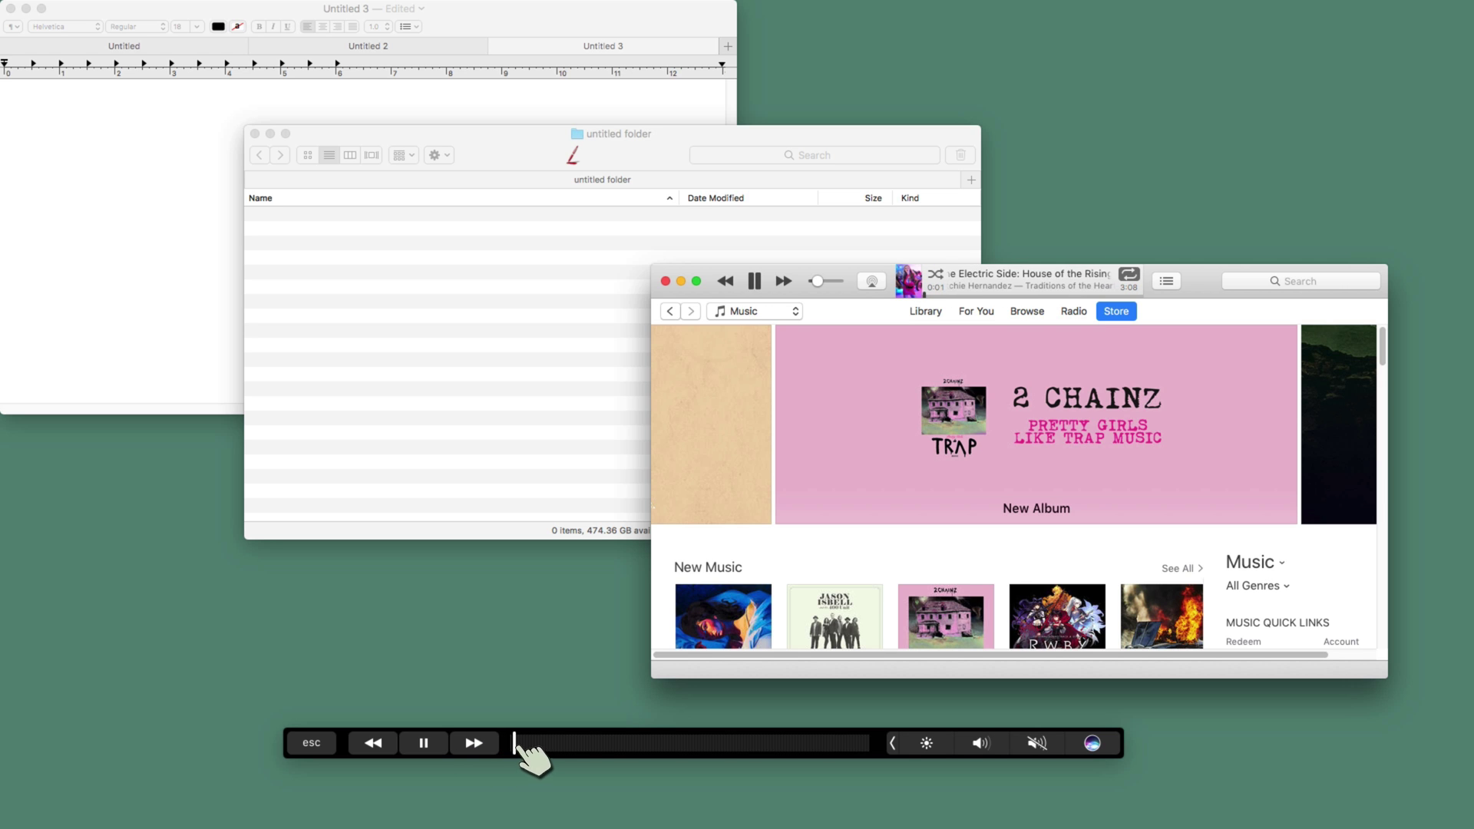
{"action": "left_click_drag", "start_coordinate": [513, 743], "coordinate": [683, 749]}
{"action": "left_click", "coordinate": [473, 743]}
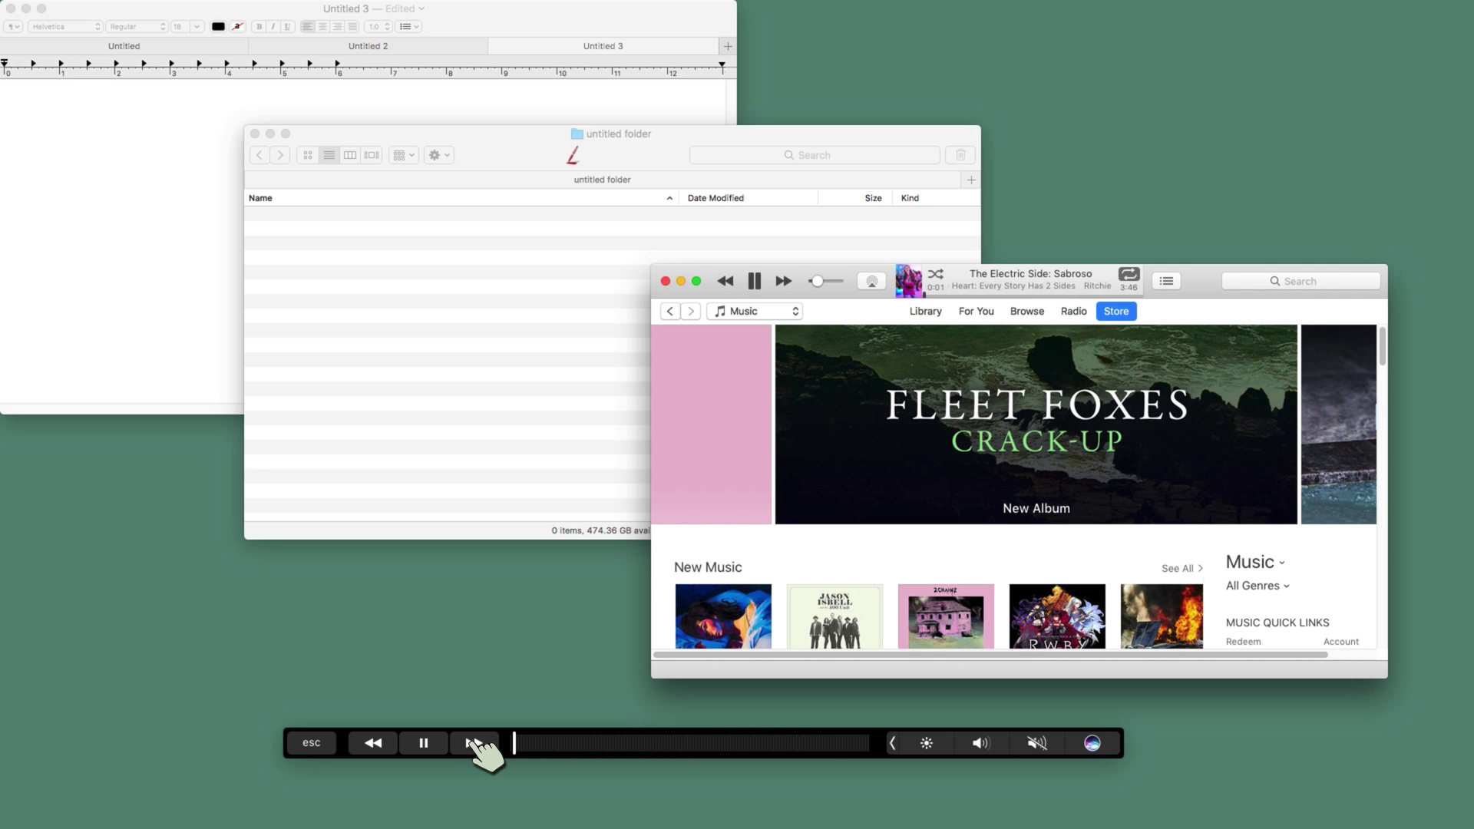
Alternate between the Finder window and iTunes, toggling playback whenever iTunes is in front
{"action": "left_click", "coordinate": [509, 262]}
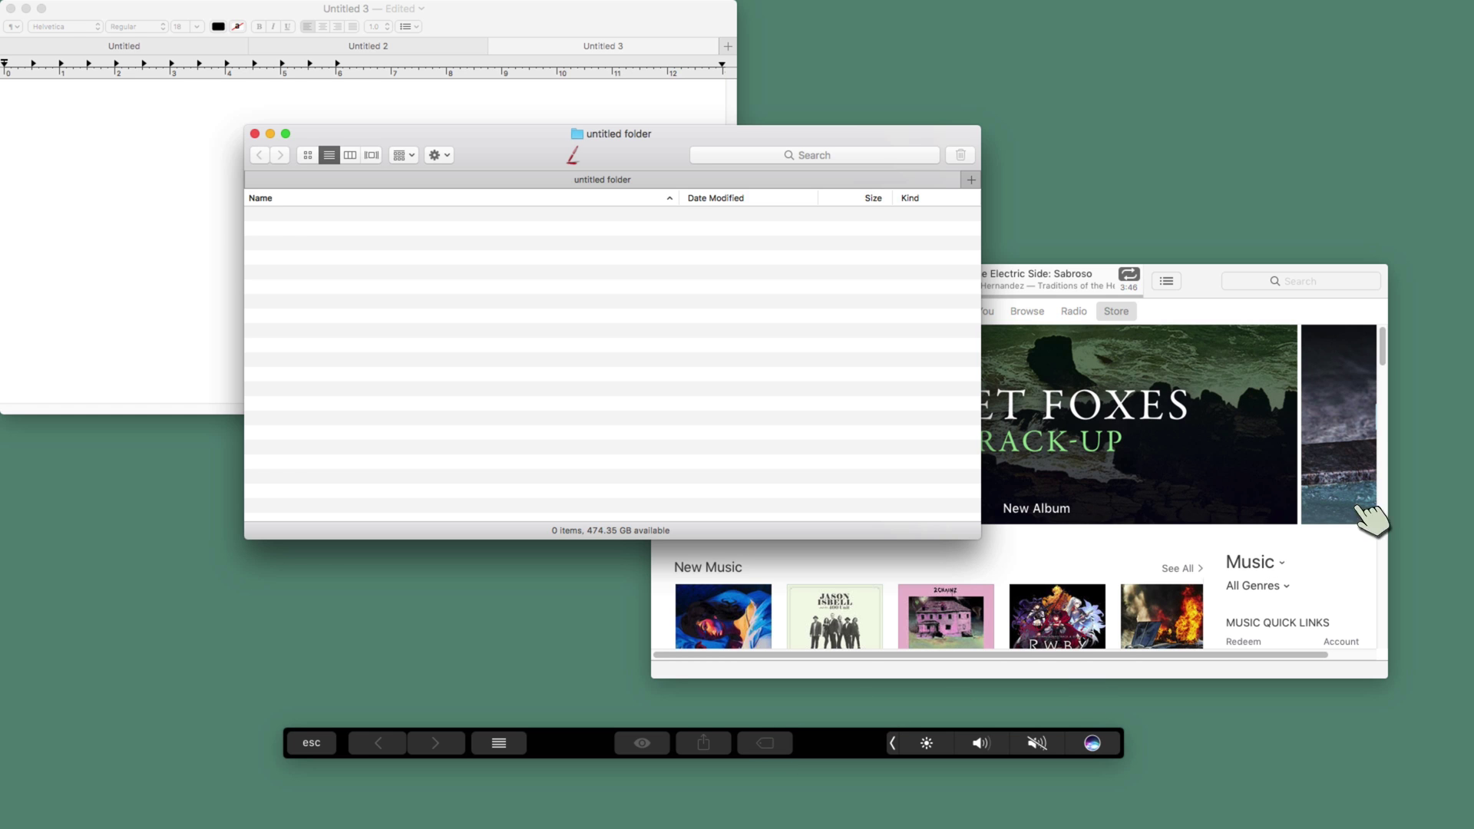
{"action": "left_click", "coordinate": [1248, 294]}
{"action": "left_click", "coordinate": [760, 281]}
{"action": "left_click", "coordinate": [610, 287]}
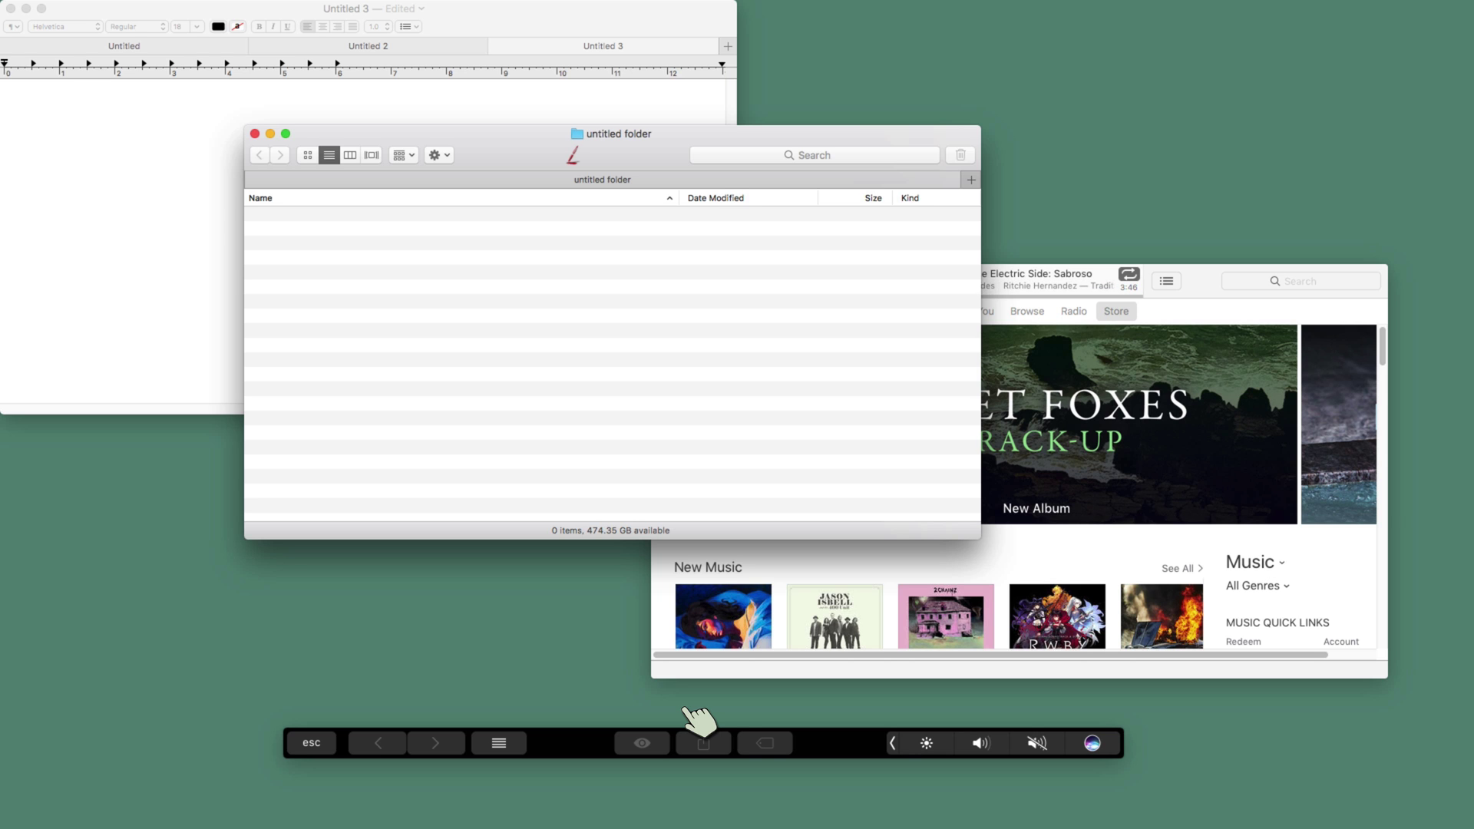
{"action": "key", "text": "super+Tab"}
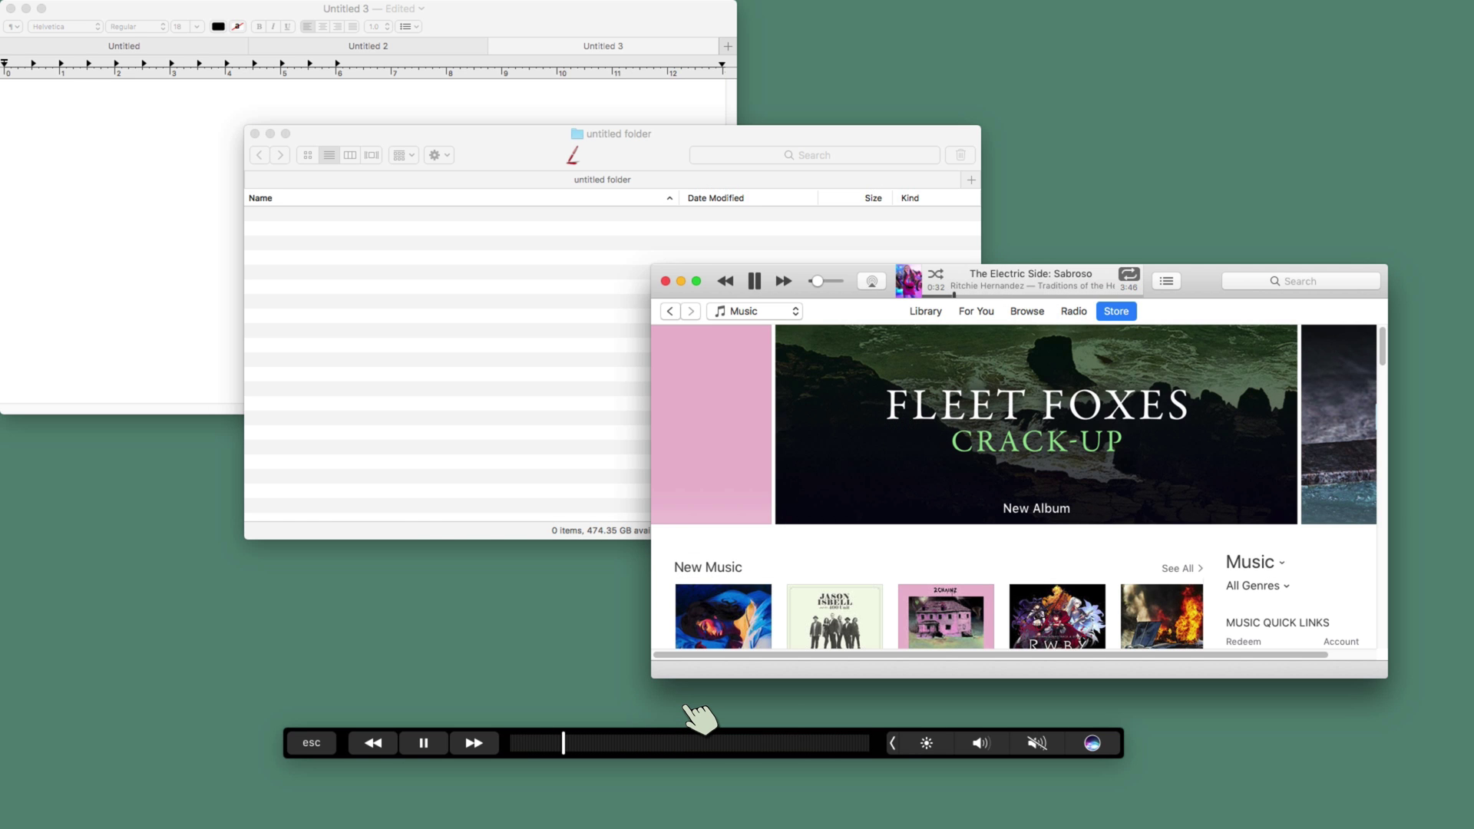
{"action": "left_click", "coordinate": [423, 742]}
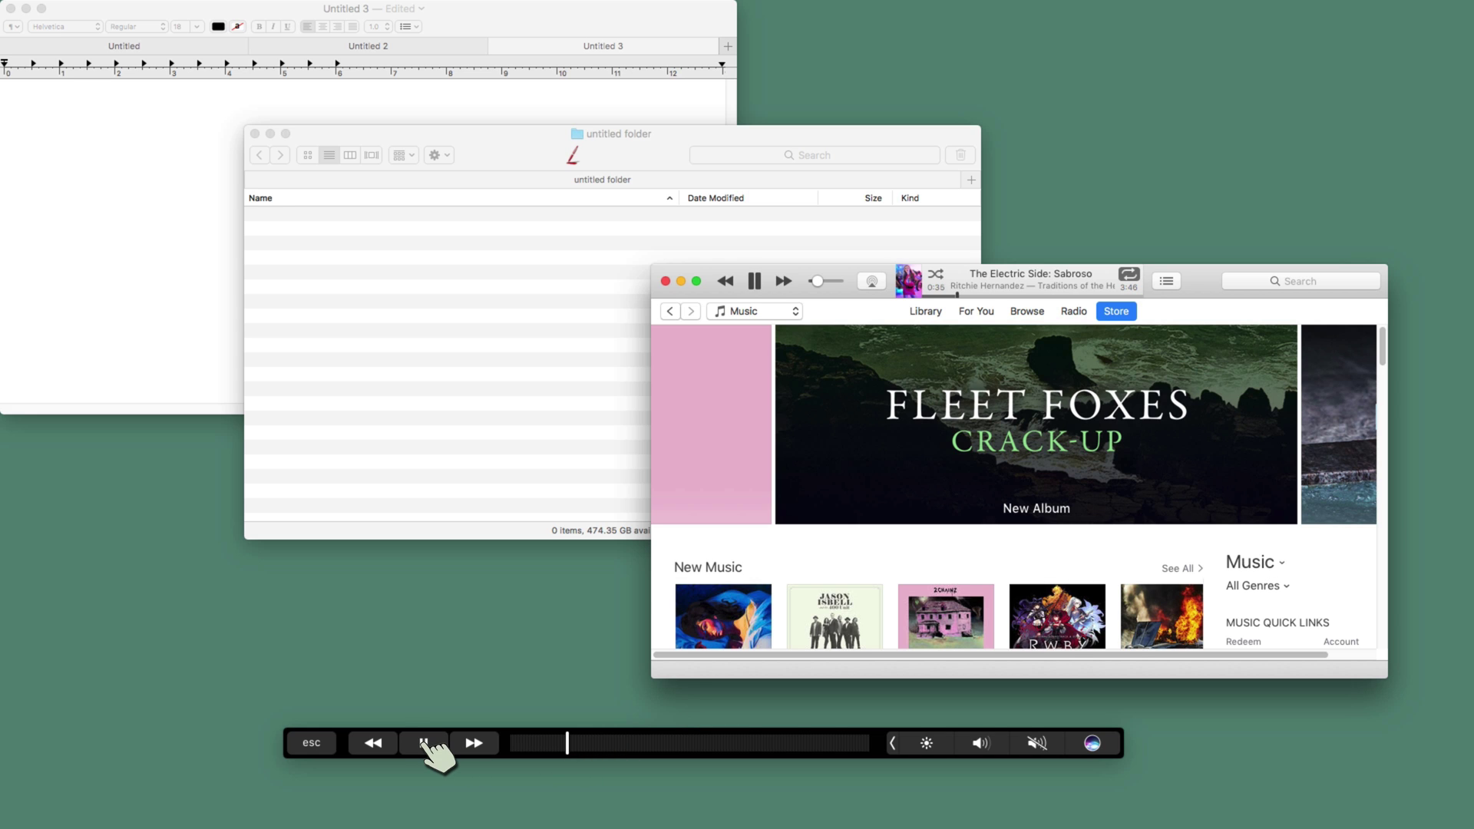
{"action": "key", "text": "super+Tab"}
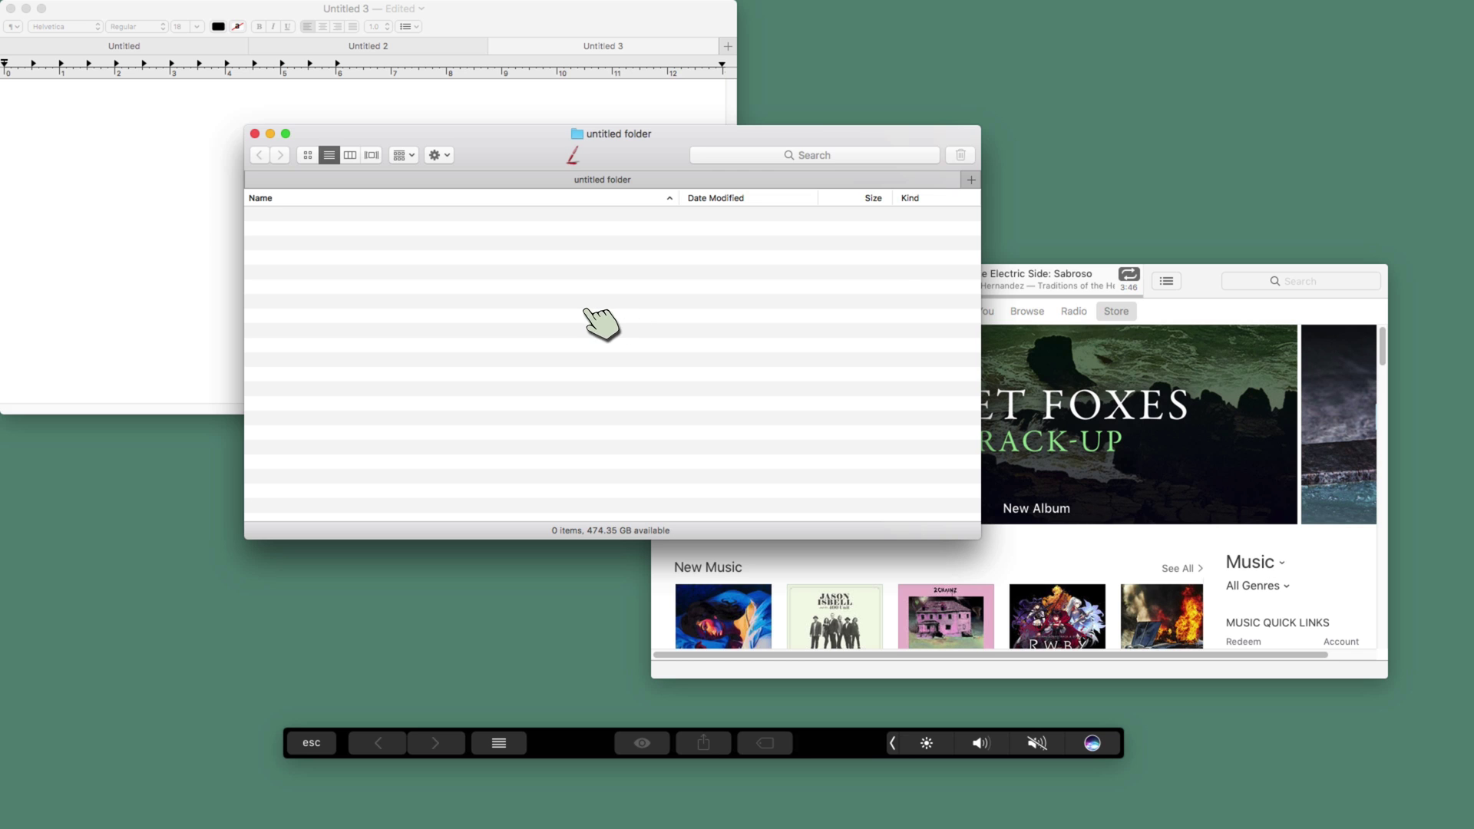
Close the iTunes window and bring Finder's untitled folder window to the front
{"action": "key", "text": "super+Tab"}
{"action": "left_click", "coordinate": [665, 278]}
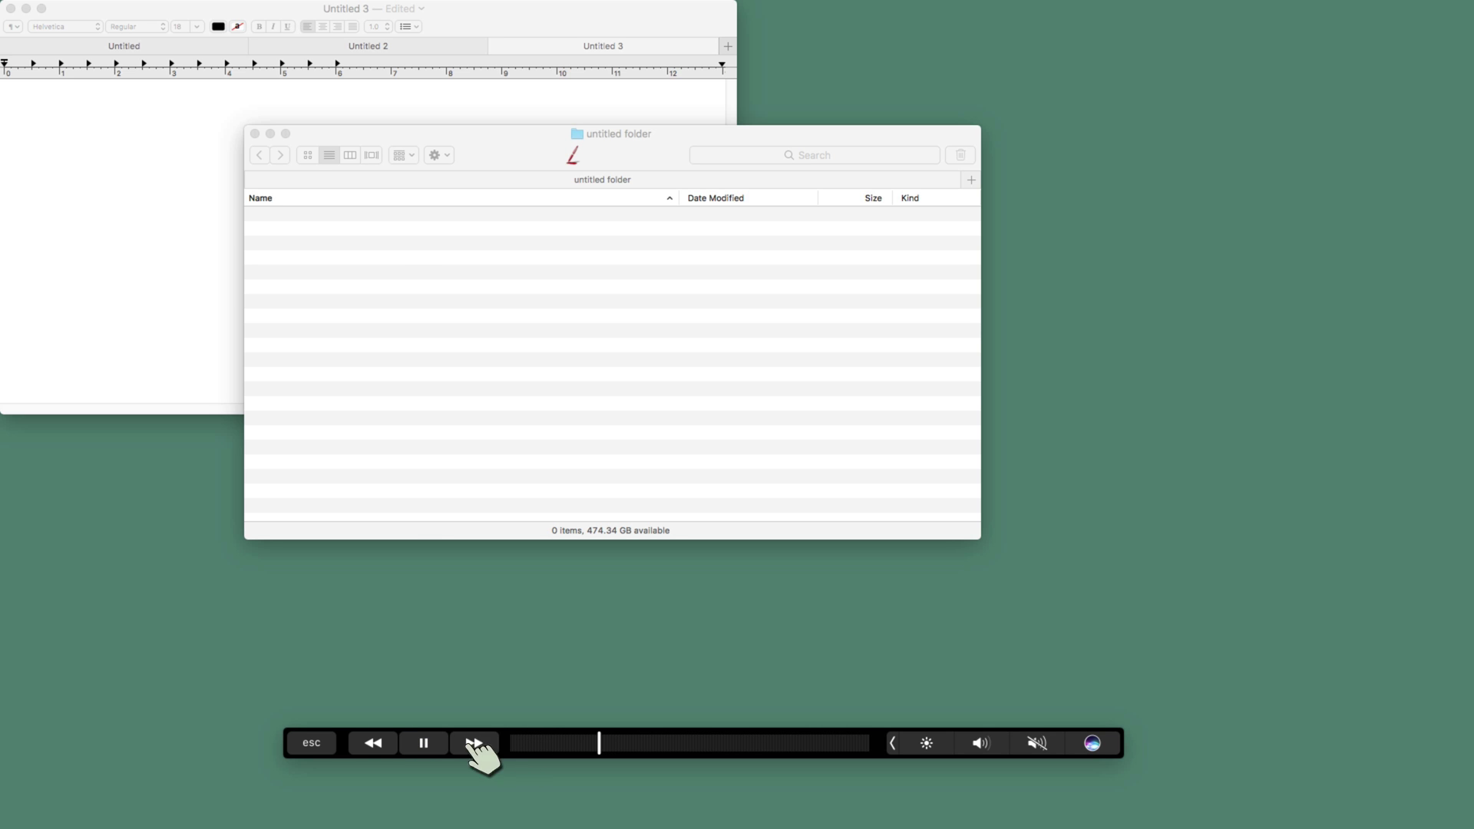
{"action": "left_click", "coordinate": [485, 380]}
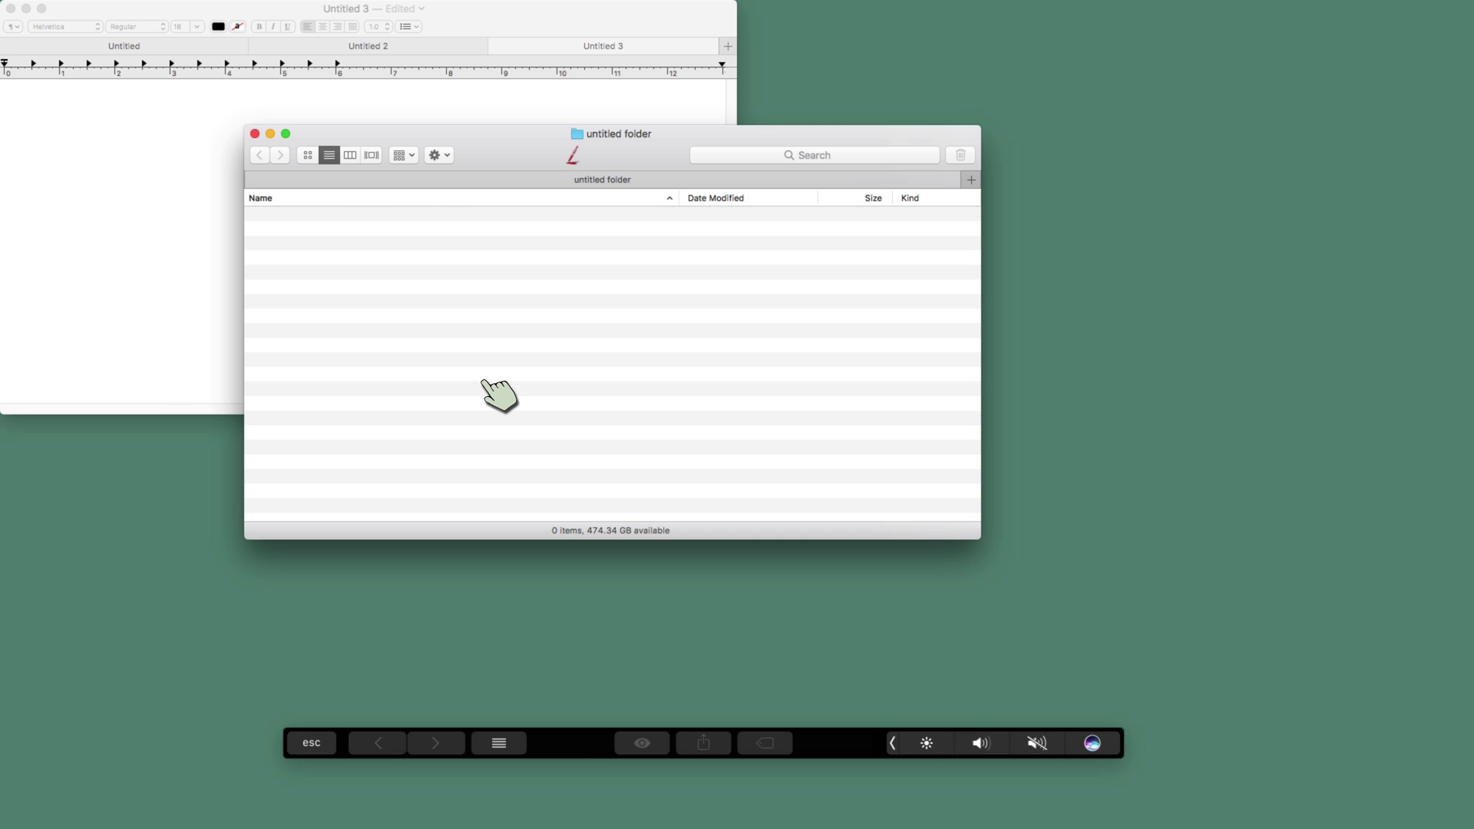
Expand the Control Strip and use its media controls to toggle playback and skip two tracks ahead
{"action": "left_click", "coordinate": [893, 742]}
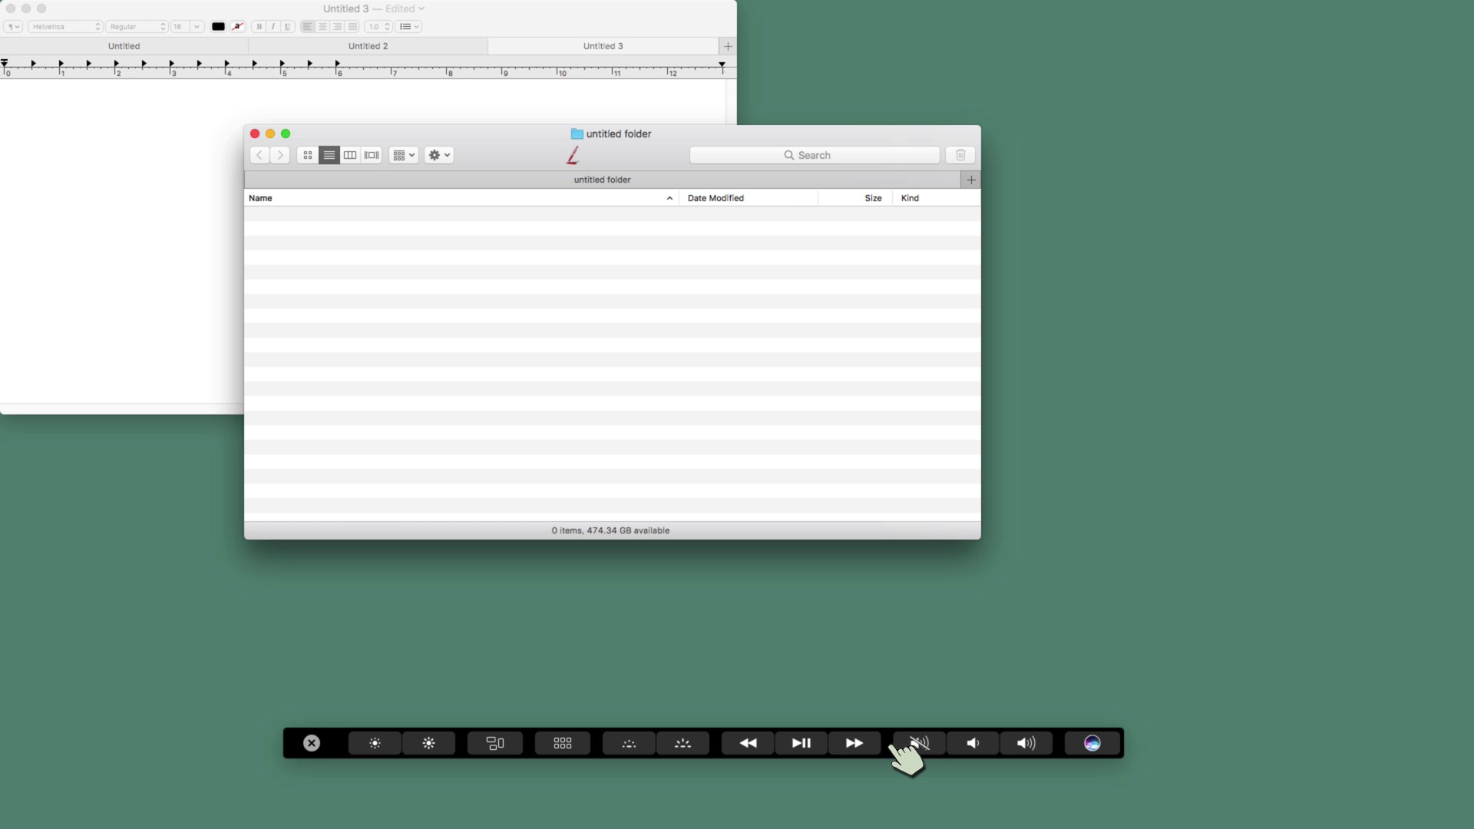
{"action": "left_click", "coordinate": [803, 744]}
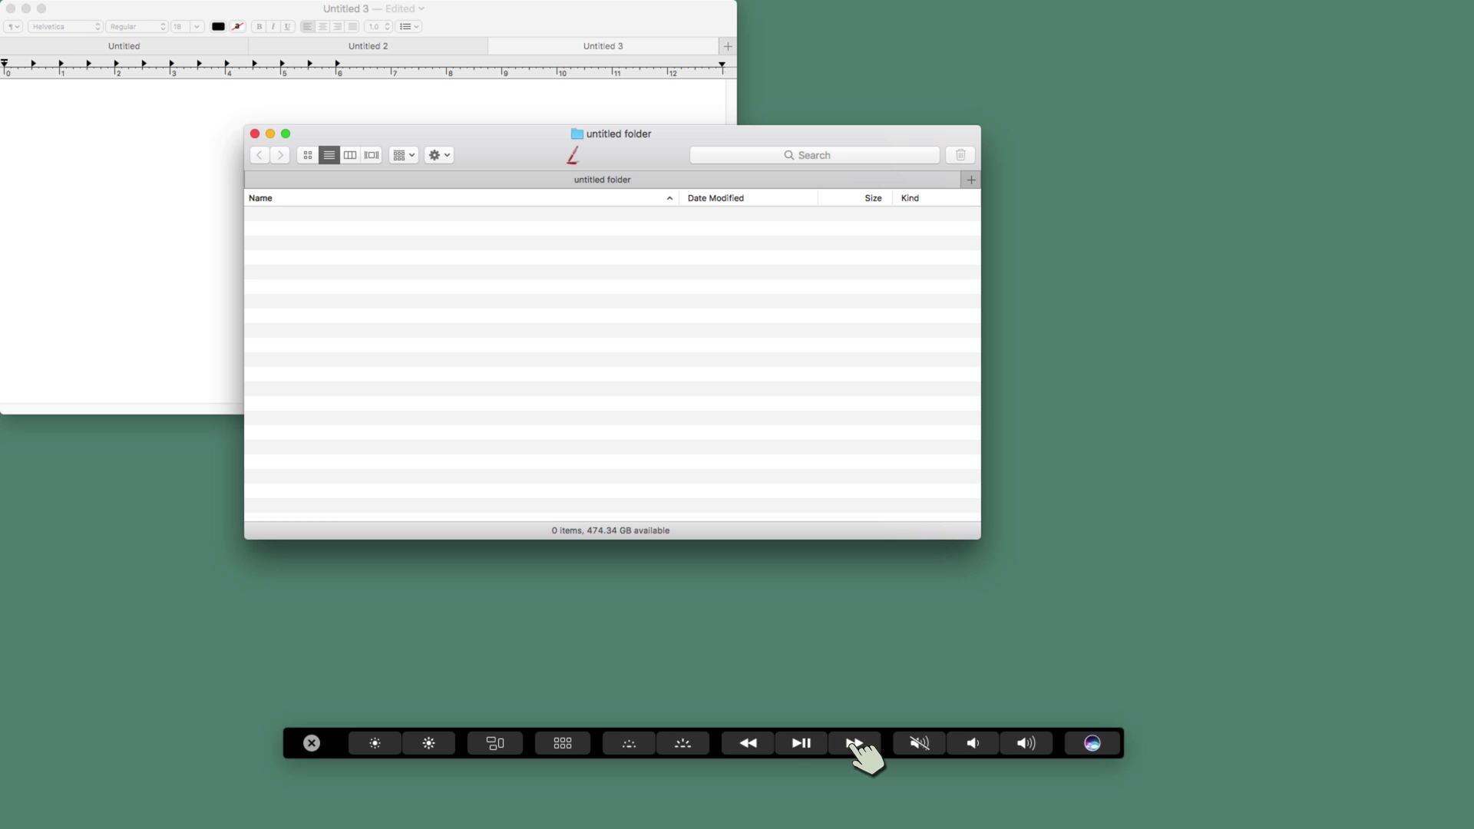
{"action": "left_click", "coordinate": [855, 744]}
{"action": "left_click", "coordinate": [855, 744]}
{"action": "left_click", "coordinate": [804, 744]}
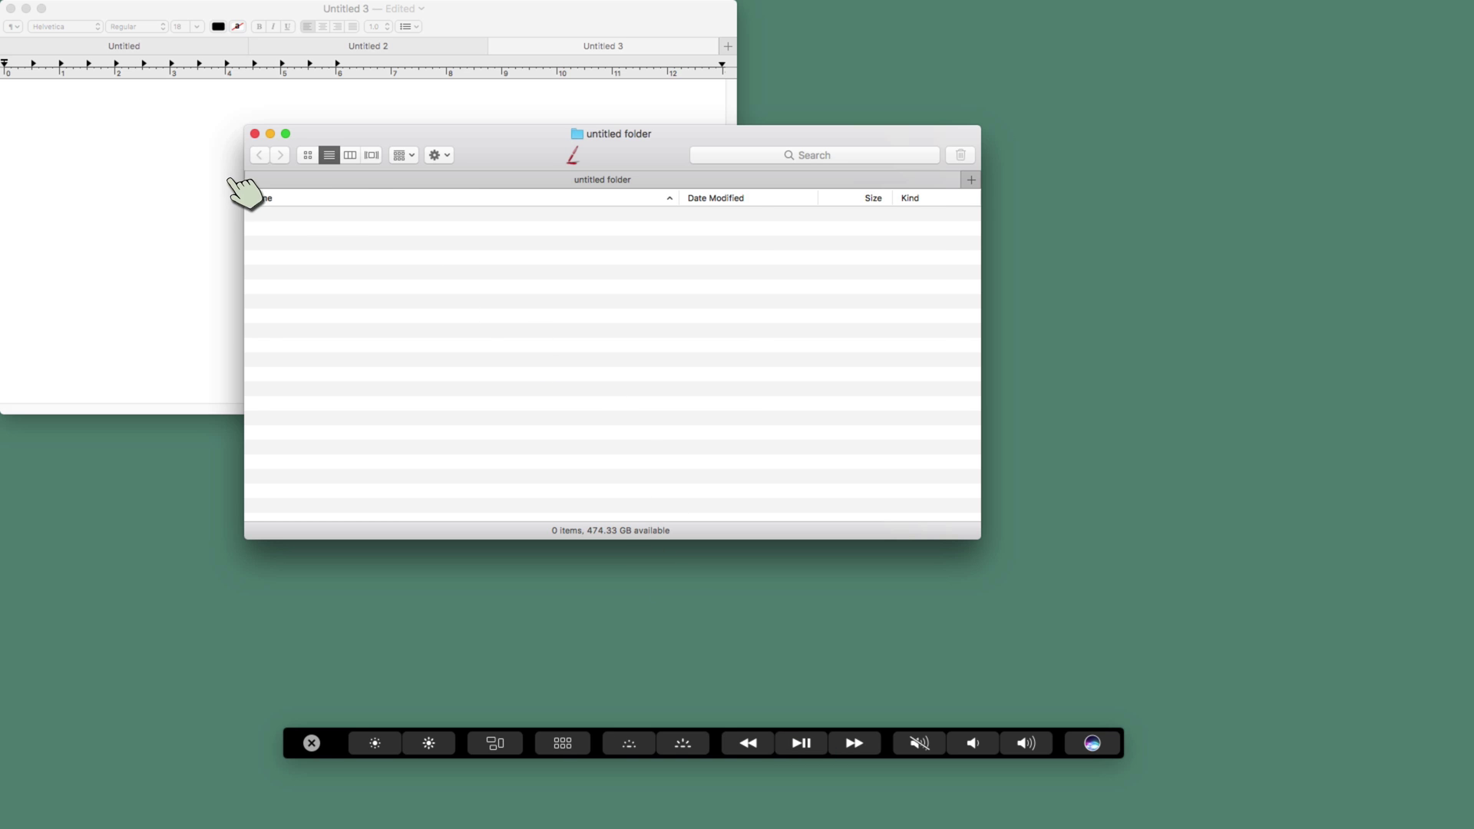
Switch to TextEdit and enter placeholder text beginning "Consequipis amconsendre vendiatie, modipsu essisit" in the Untitled 3 document
{"action": "left_click", "coordinate": [204, 175]}
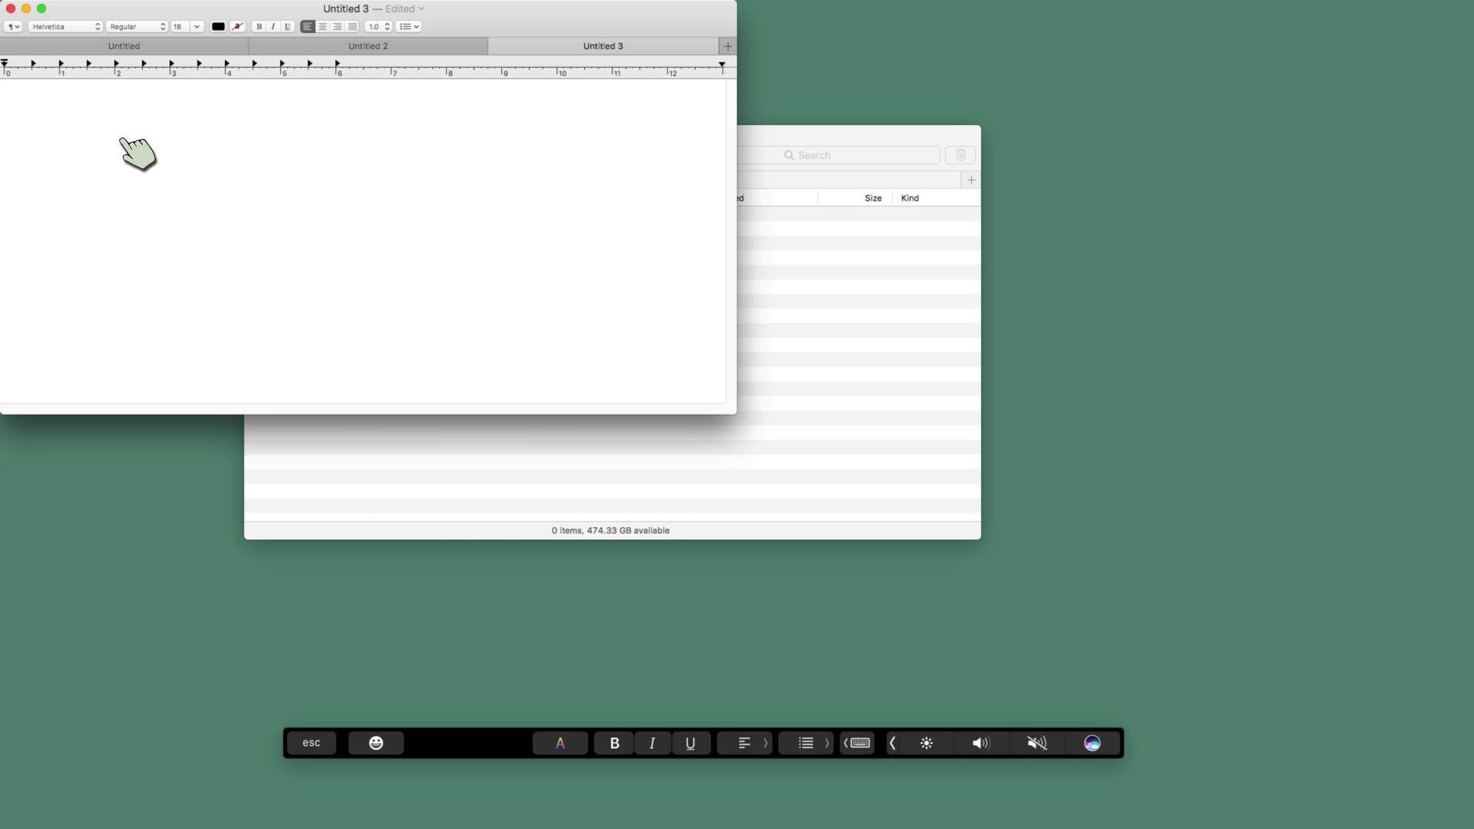
{"action": "type", "text": "Consequipis amconsendre vendiatie, modipsu essisit praessequate essisit coreraestrud tion, sem dolumsan acipisl. Arcu rhoncus facipsu sequis qui dolesecte. Tellus ese lorper eliquatum porttitor velessequis prate henit magnis; platea adion essisis sagittis lobore velessectem."}
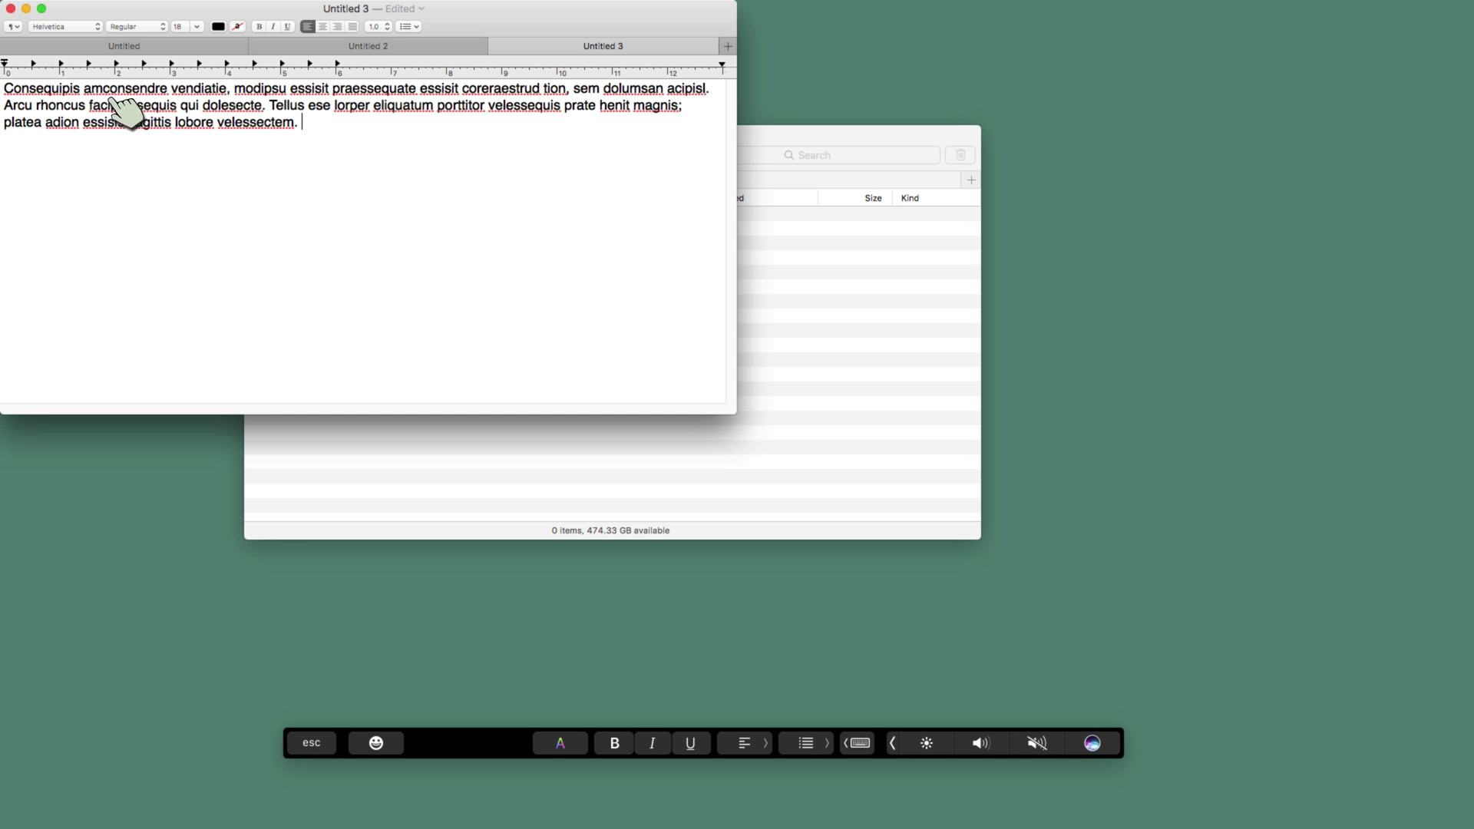
Color the words "facipsu sequis qui dolesecte" in the second line blue
{"action": "left_click_drag", "start_coordinate": [111, 100], "coordinate": [247, 116]}
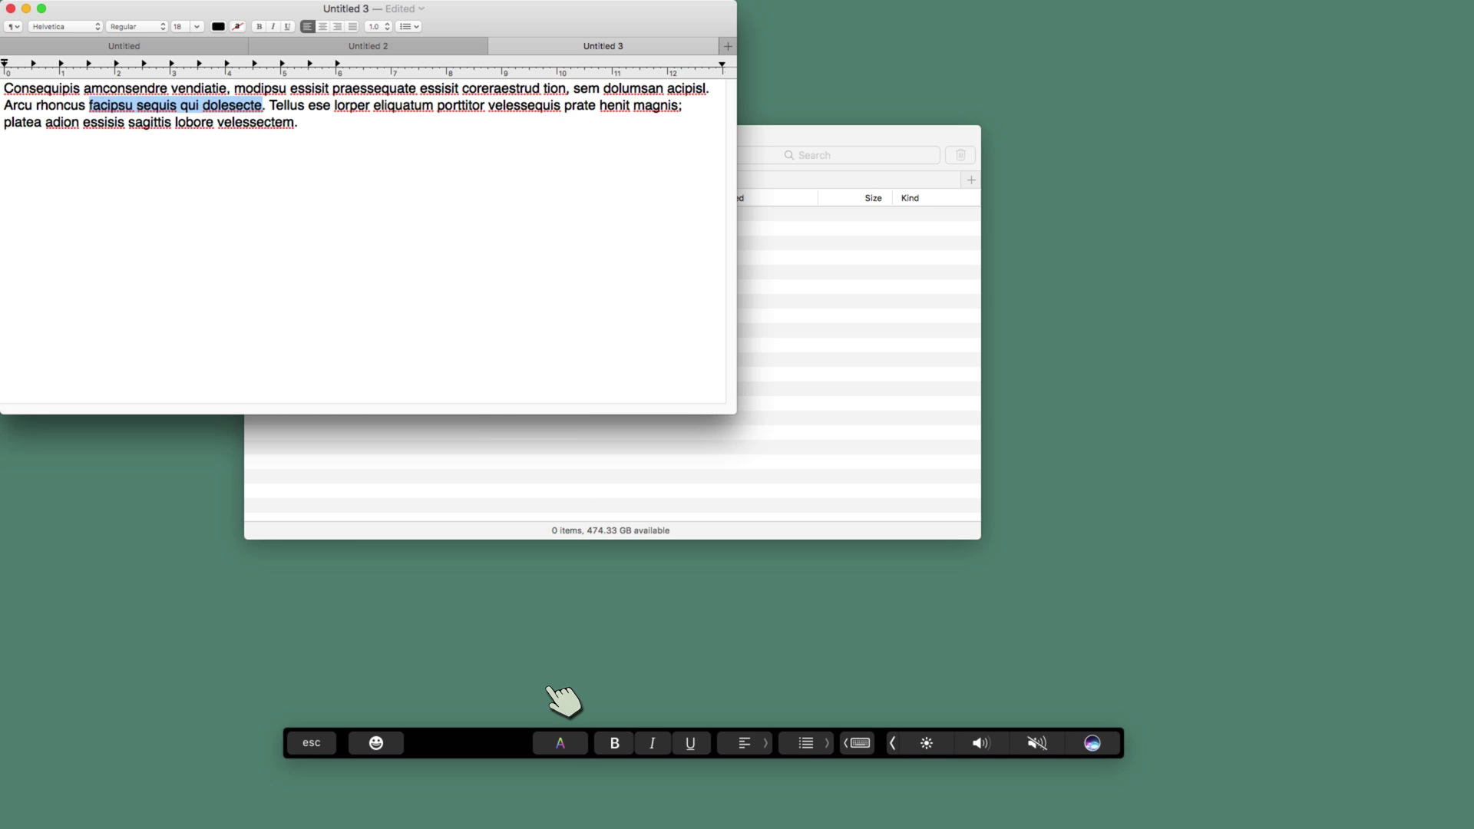
{"action": "left_click", "coordinate": [587, 743]}
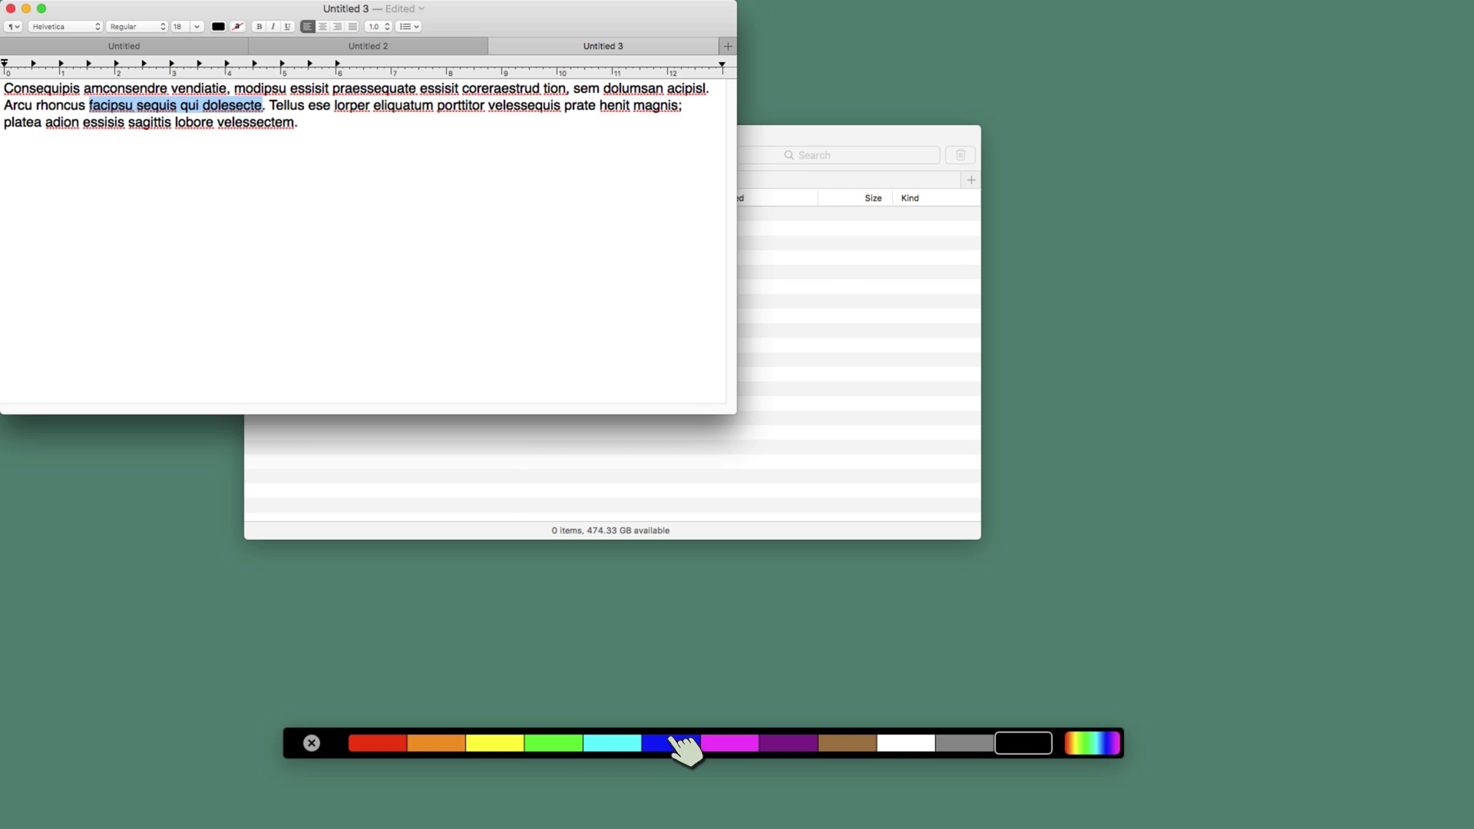
{"action": "left_click", "coordinate": [674, 743]}
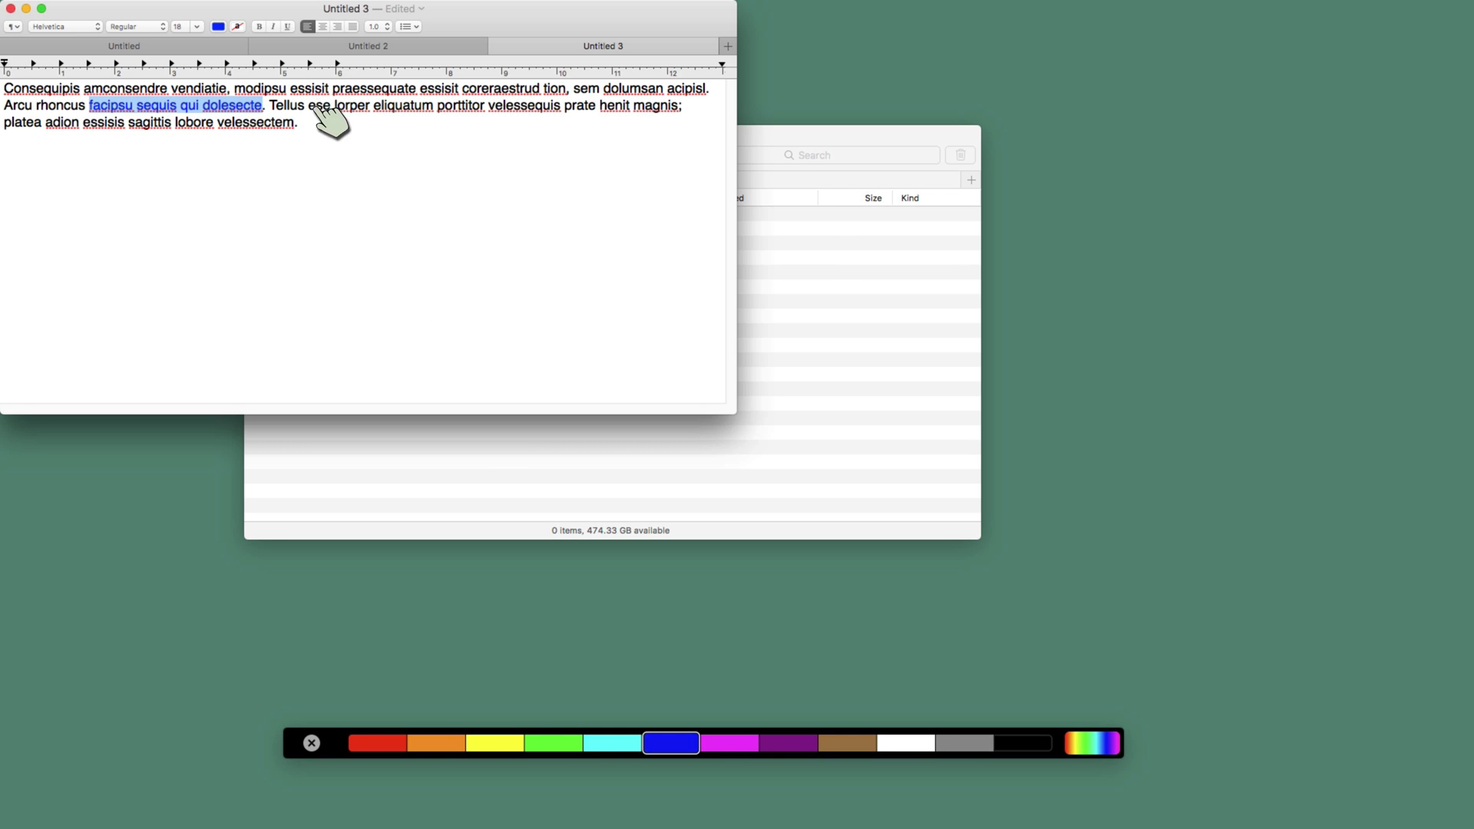
Make the words "ese lorper eliquatum" in the second line bold and underlined
{"action": "left_click_drag", "start_coordinate": [310, 105], "coordinate": [436, 105]}
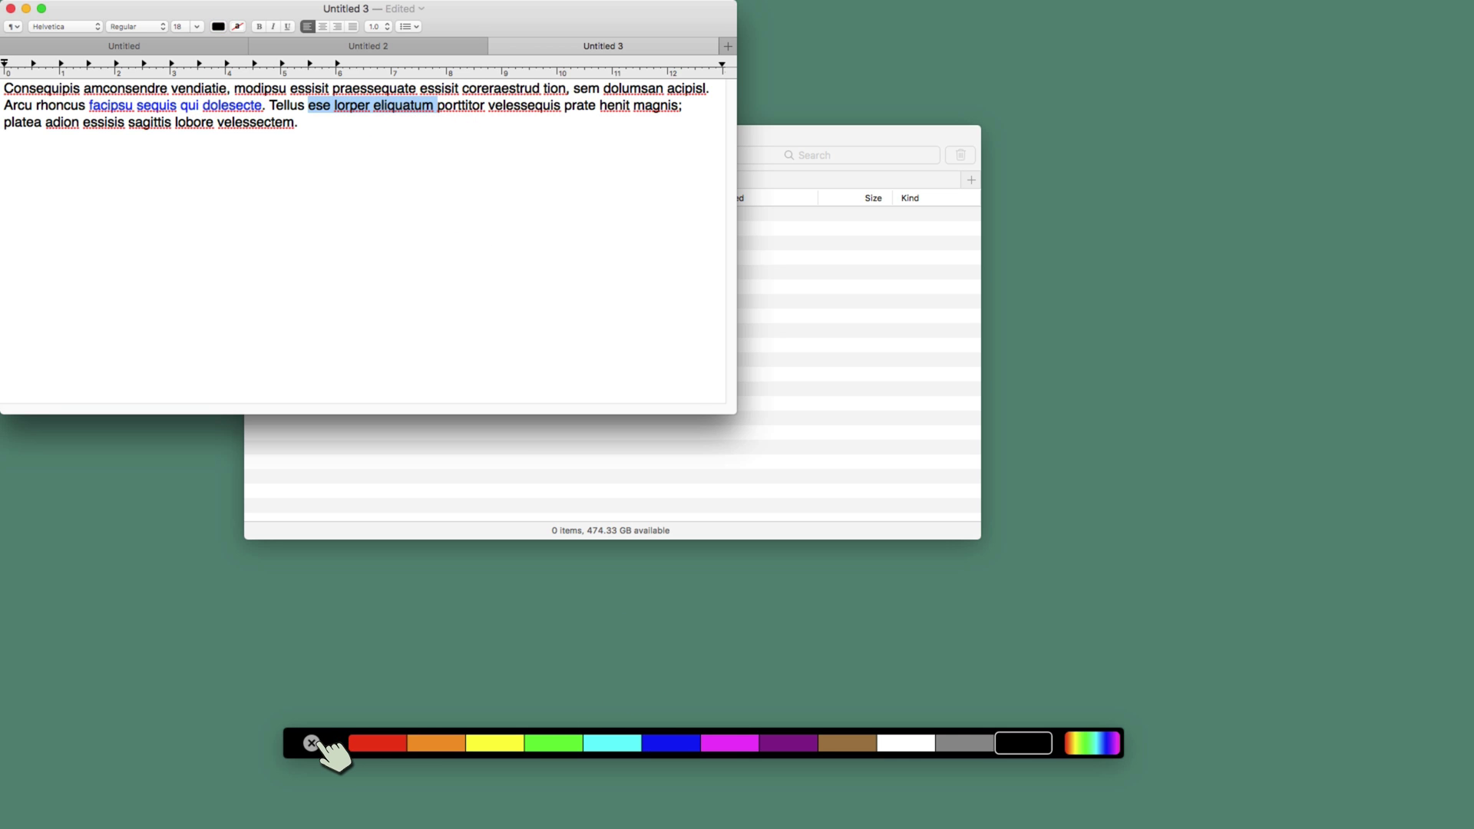
{"action": "left_click", "coordinate": [312, 743]}
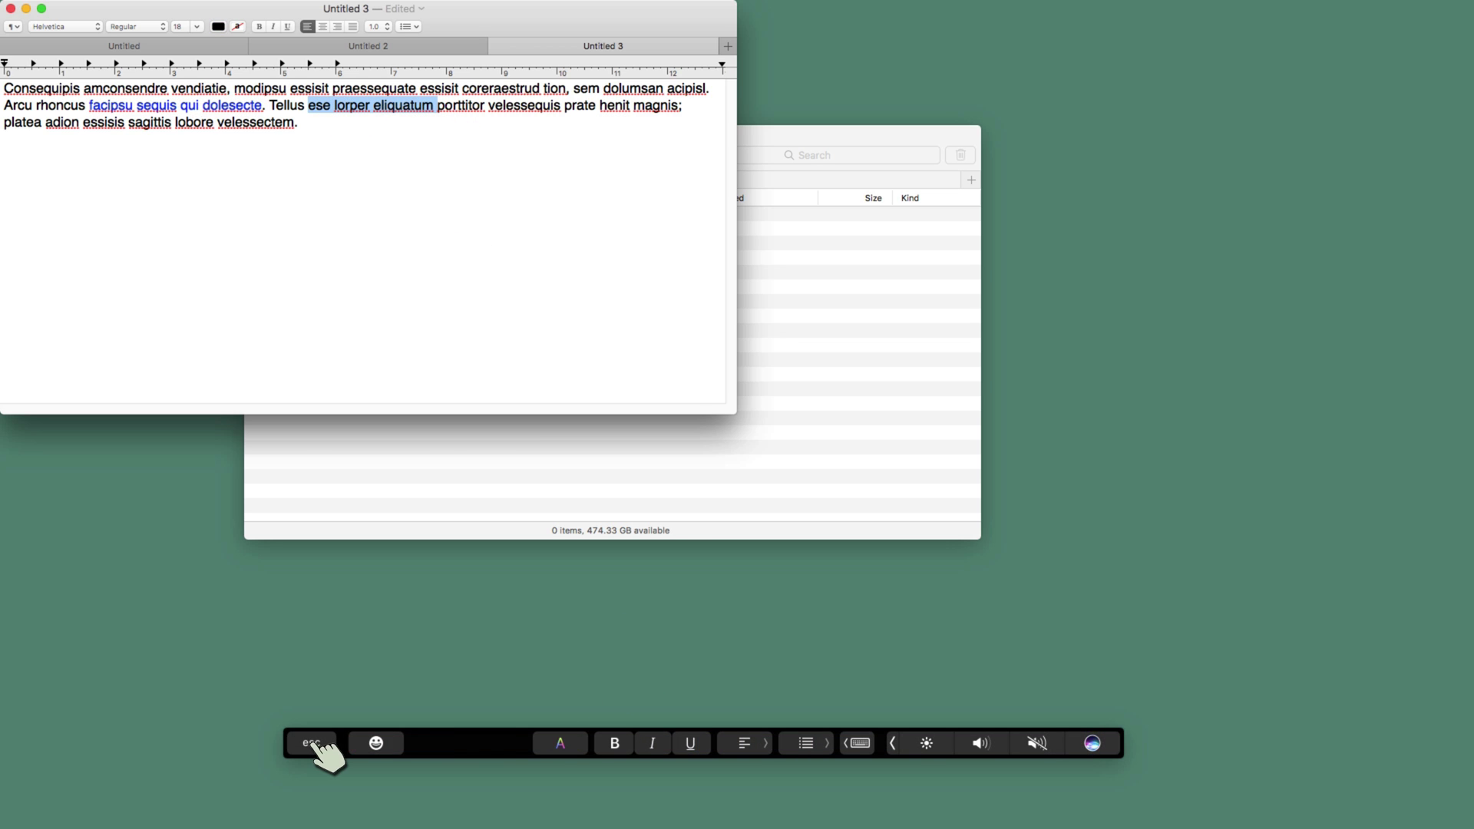
{"action": "left_click", "coordinate": [615, 743]}
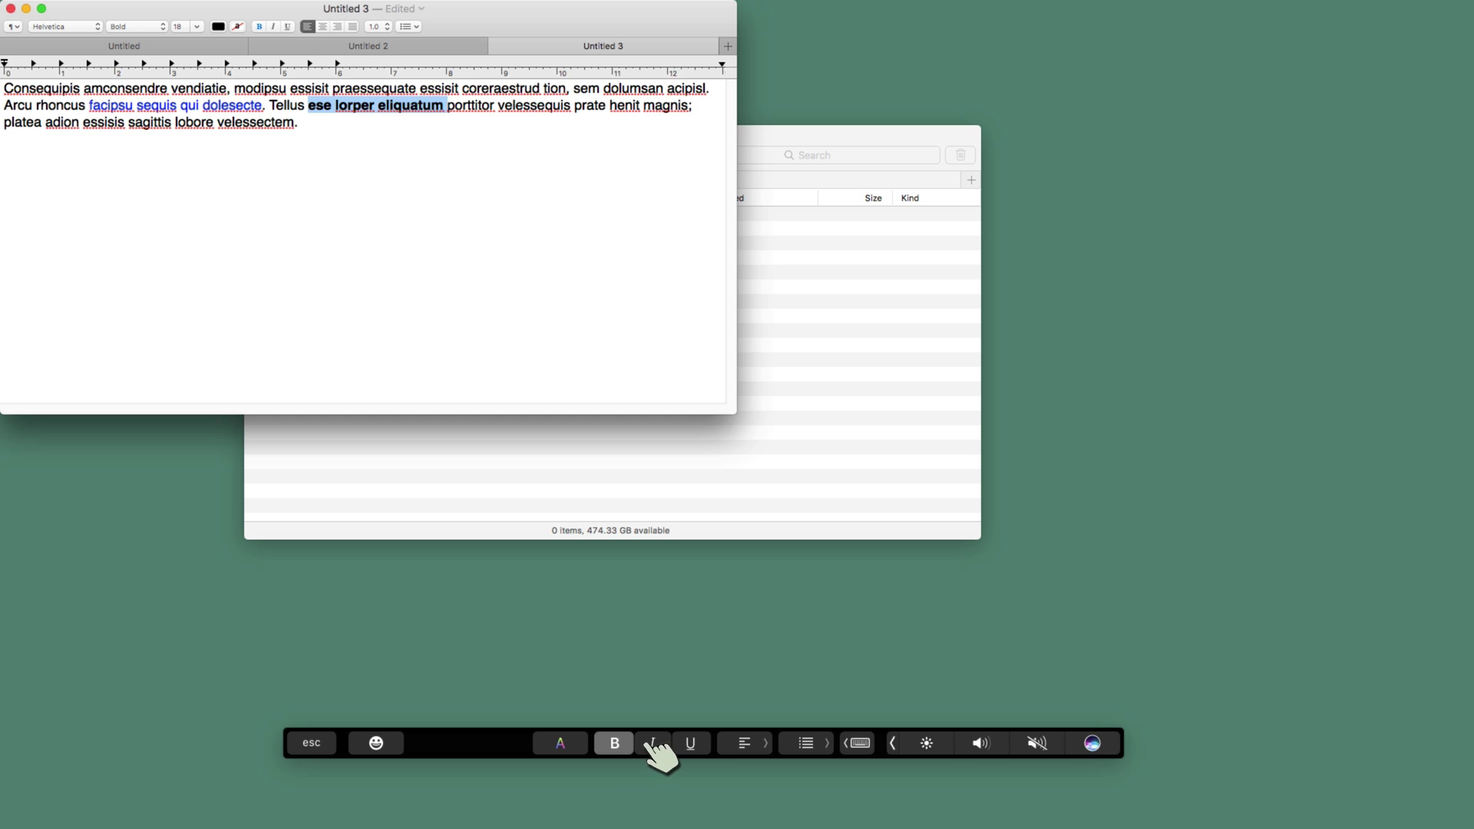
{"action": "left_click", "coordinate": [690, 743]}
Apply bold and underline to "modipsu essisit praessequate essisi" in the first line
{"action": "left_click_drag", "start_coordinate": [234, 89], "coordinate": [459, 93]}
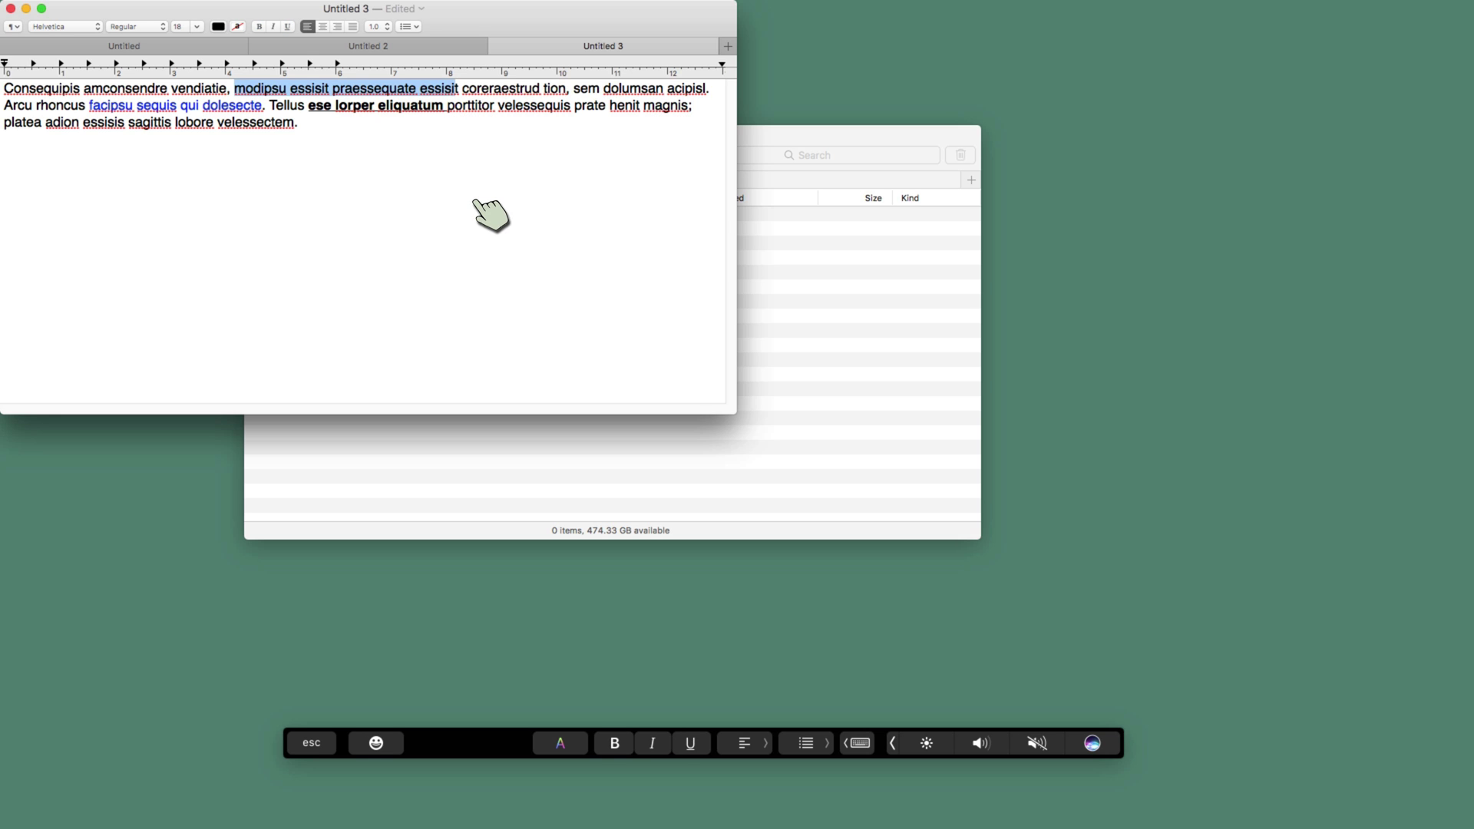
{"action": "key", "text": "super+b"}
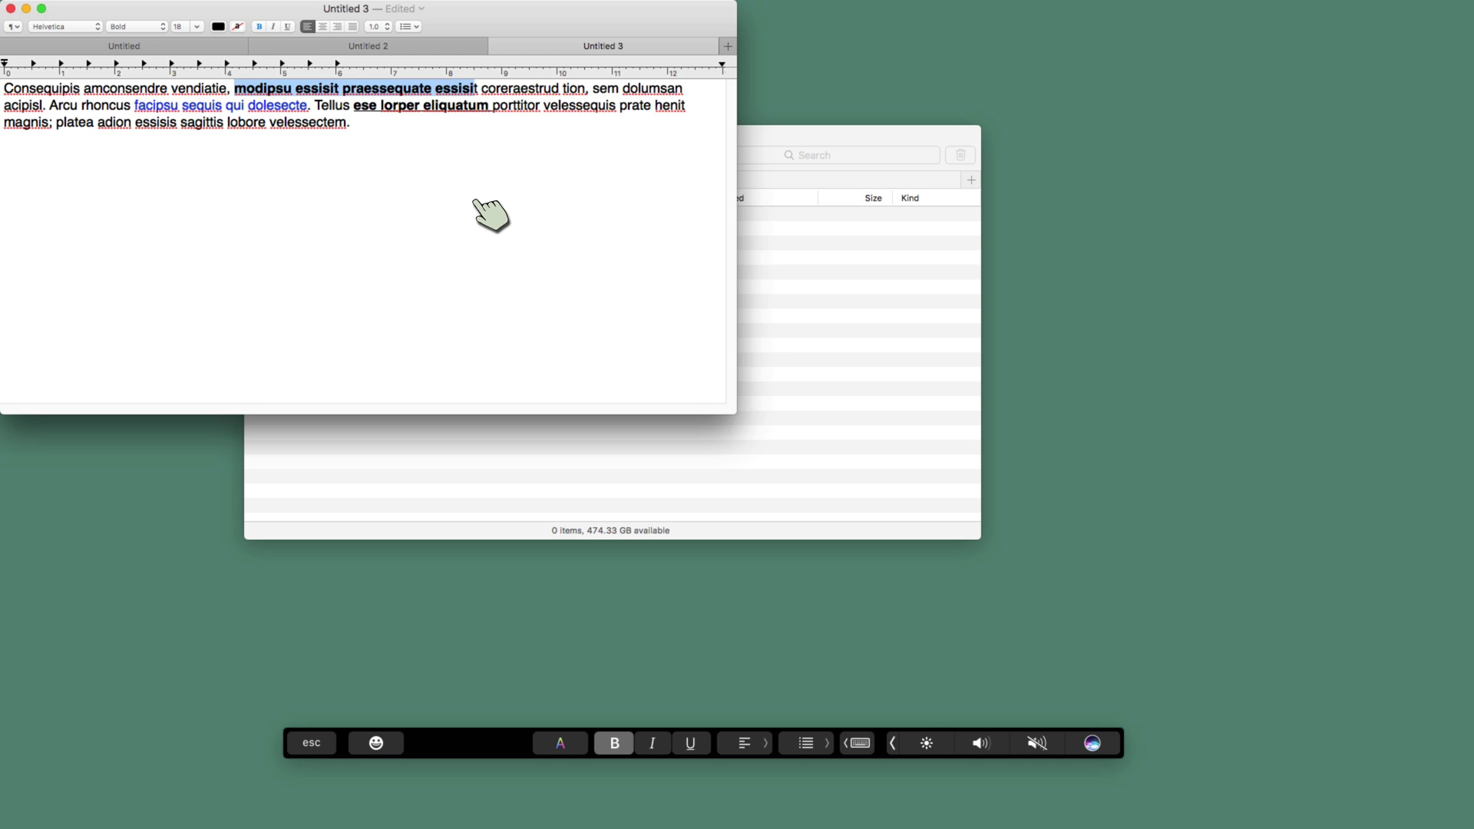
{"action": "key", "text": "super+u"}
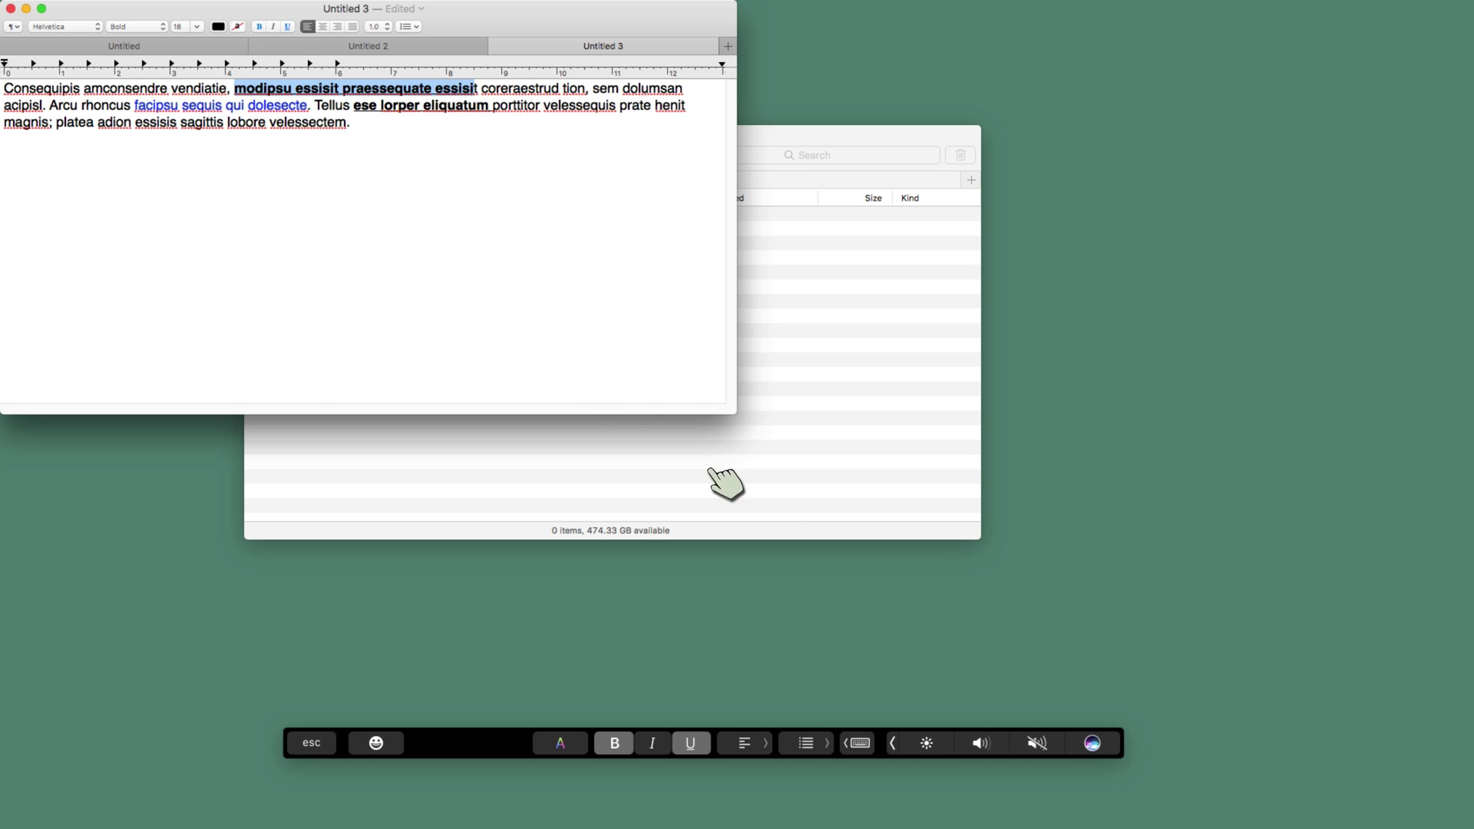
Expand the Control Strip and collapse it again
{"action": "left_click", "coordinate": [895, 743]}
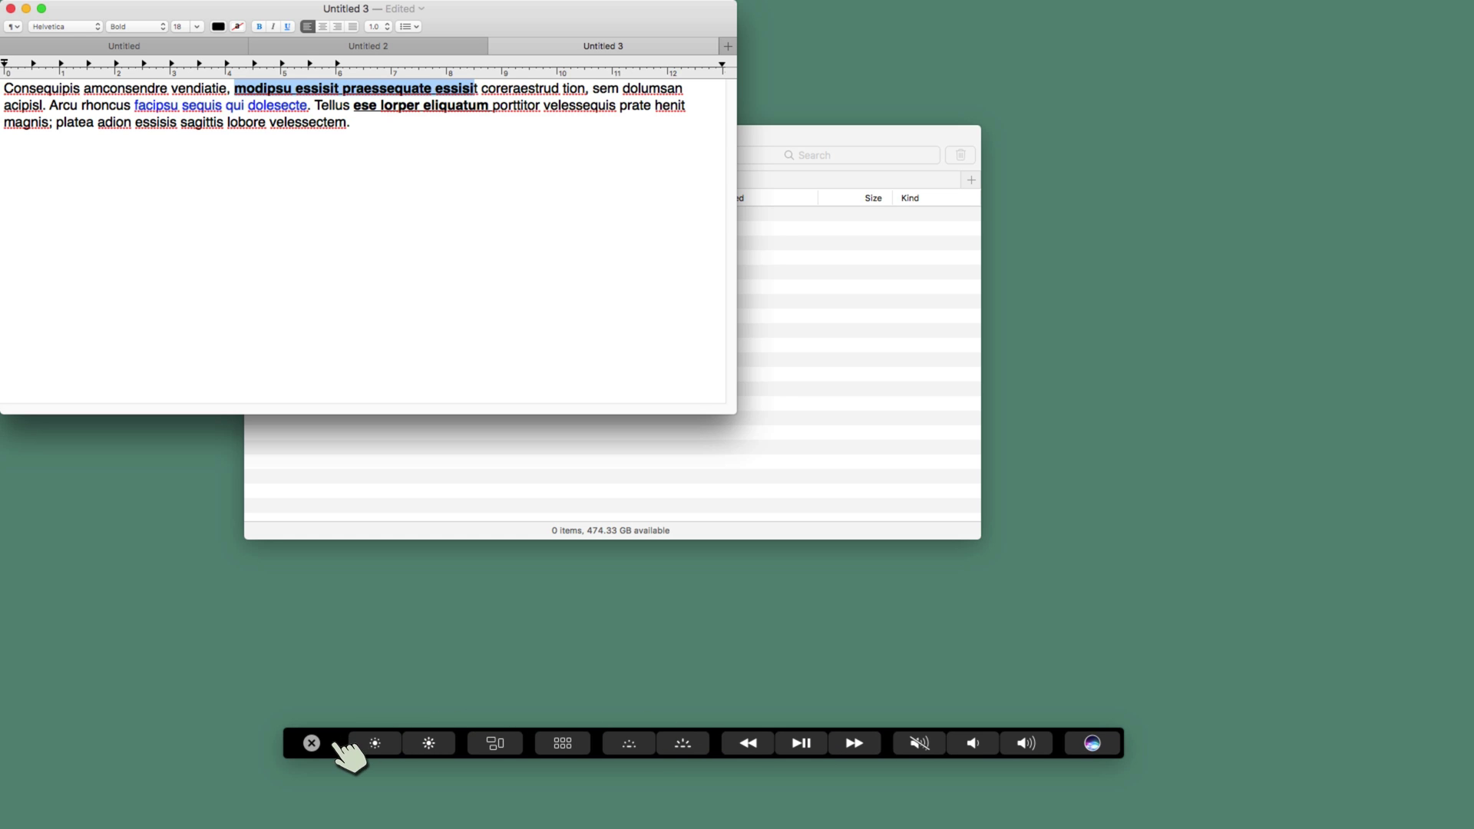
{"action": "left_click", "coordinate": [311, 743]}
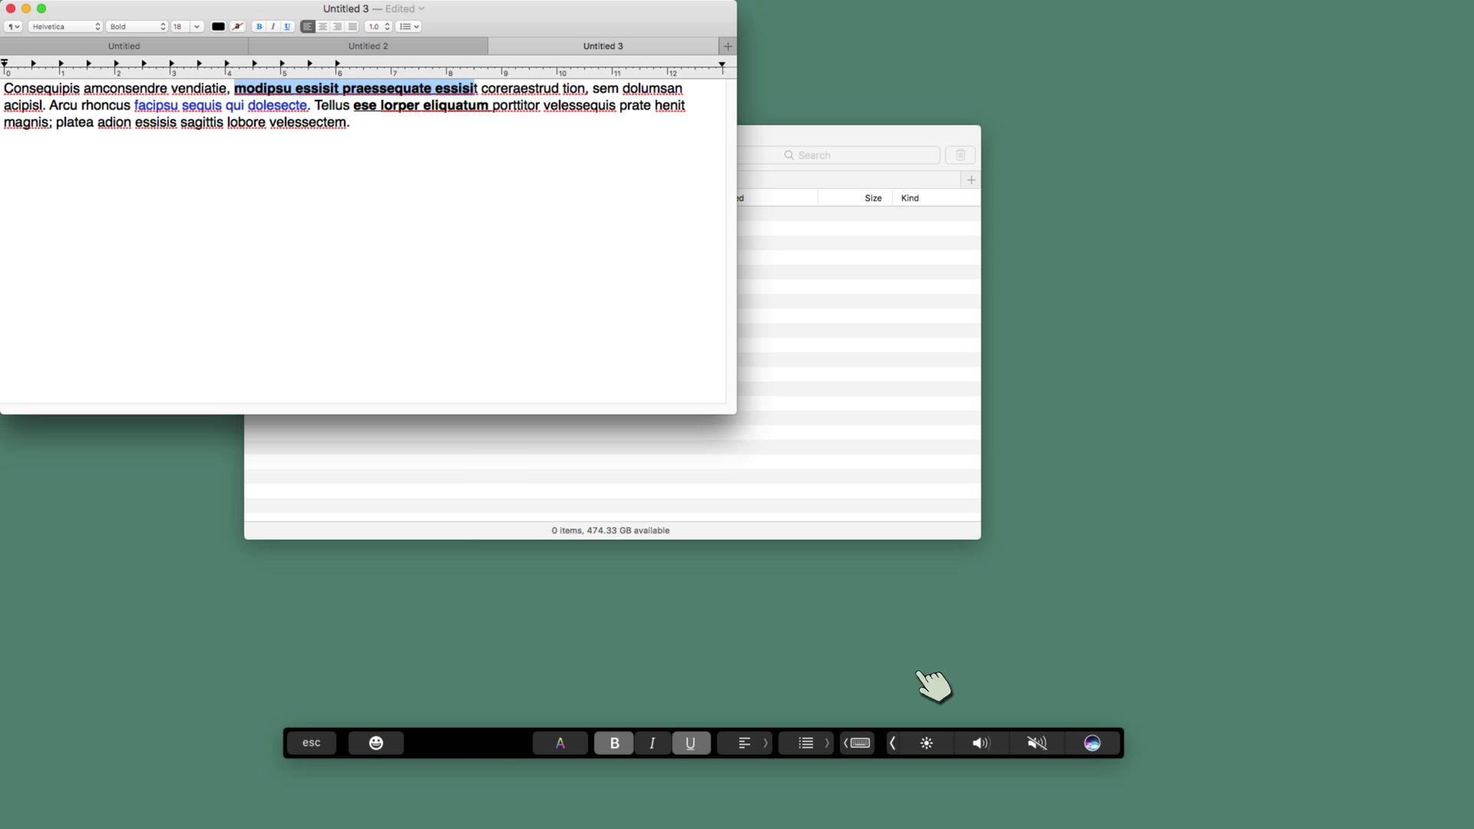
Mute and unmute the system sound, and expand the Control Strip
{"action": "left_click", "coordinate": [1038, 743]}
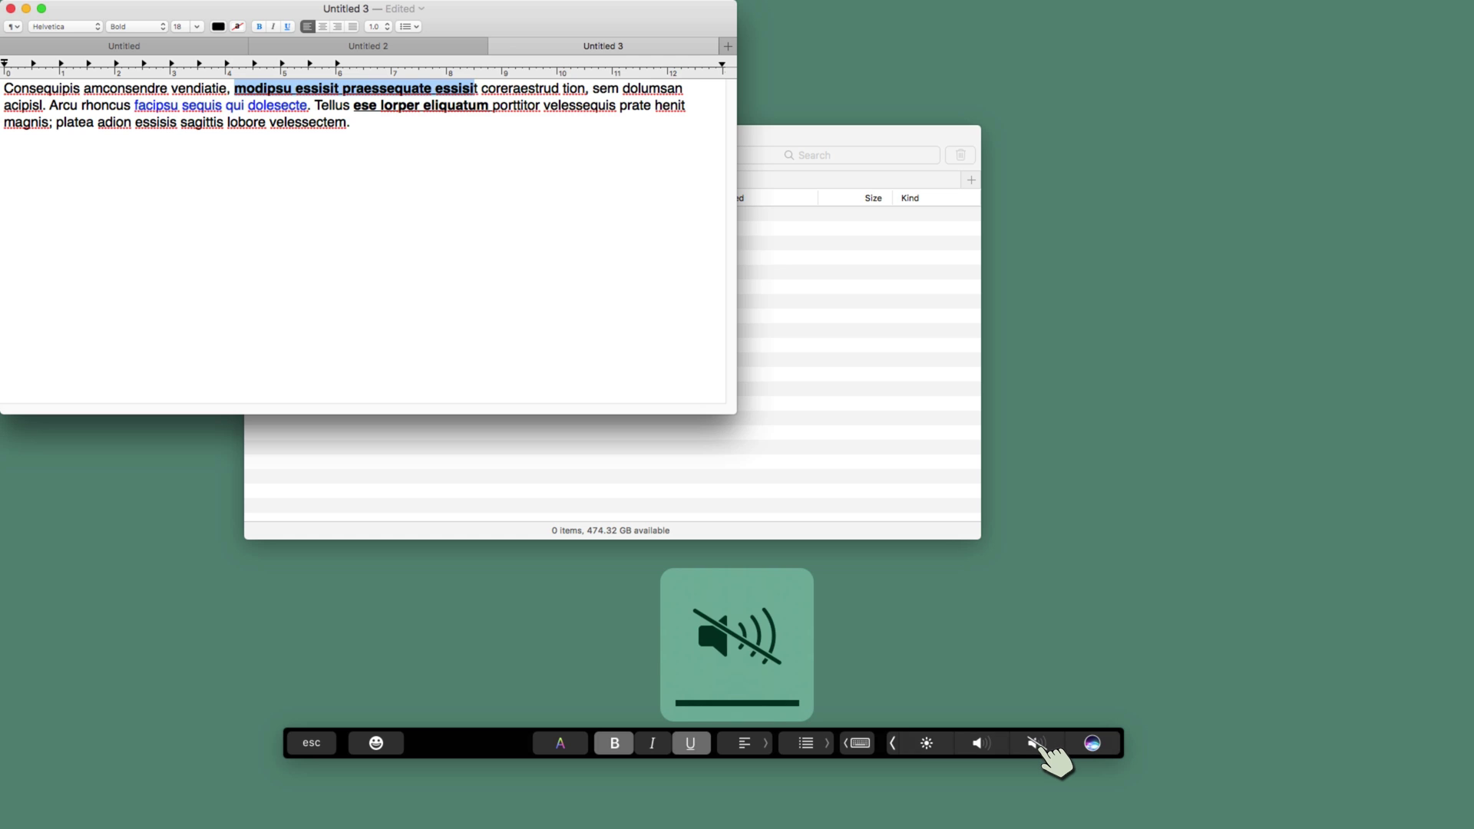
{"action": "left_click", "coordinate": [1038, 743]}
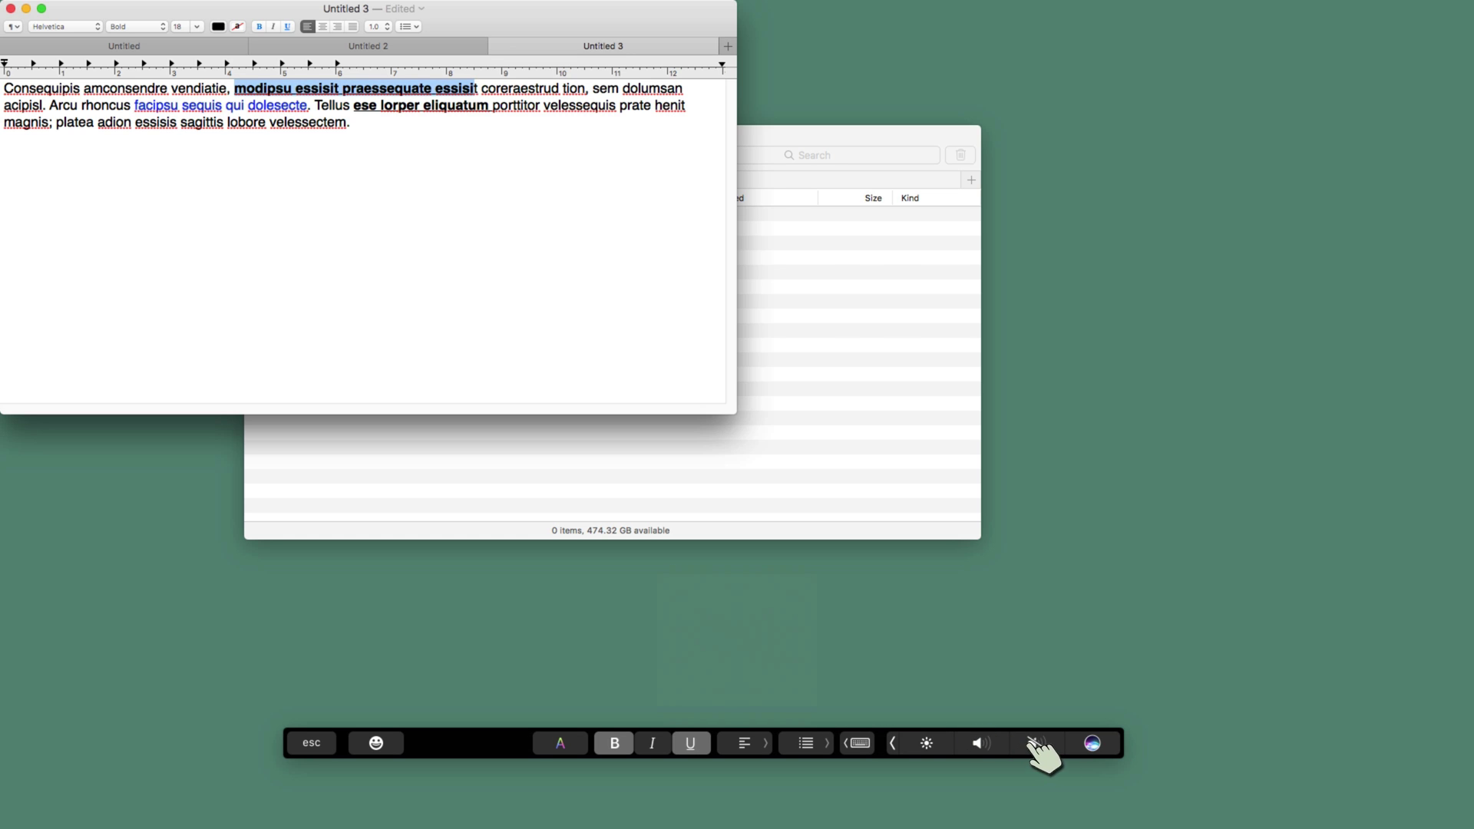
{"action": "left_click", "coordinate": [895, 743]}
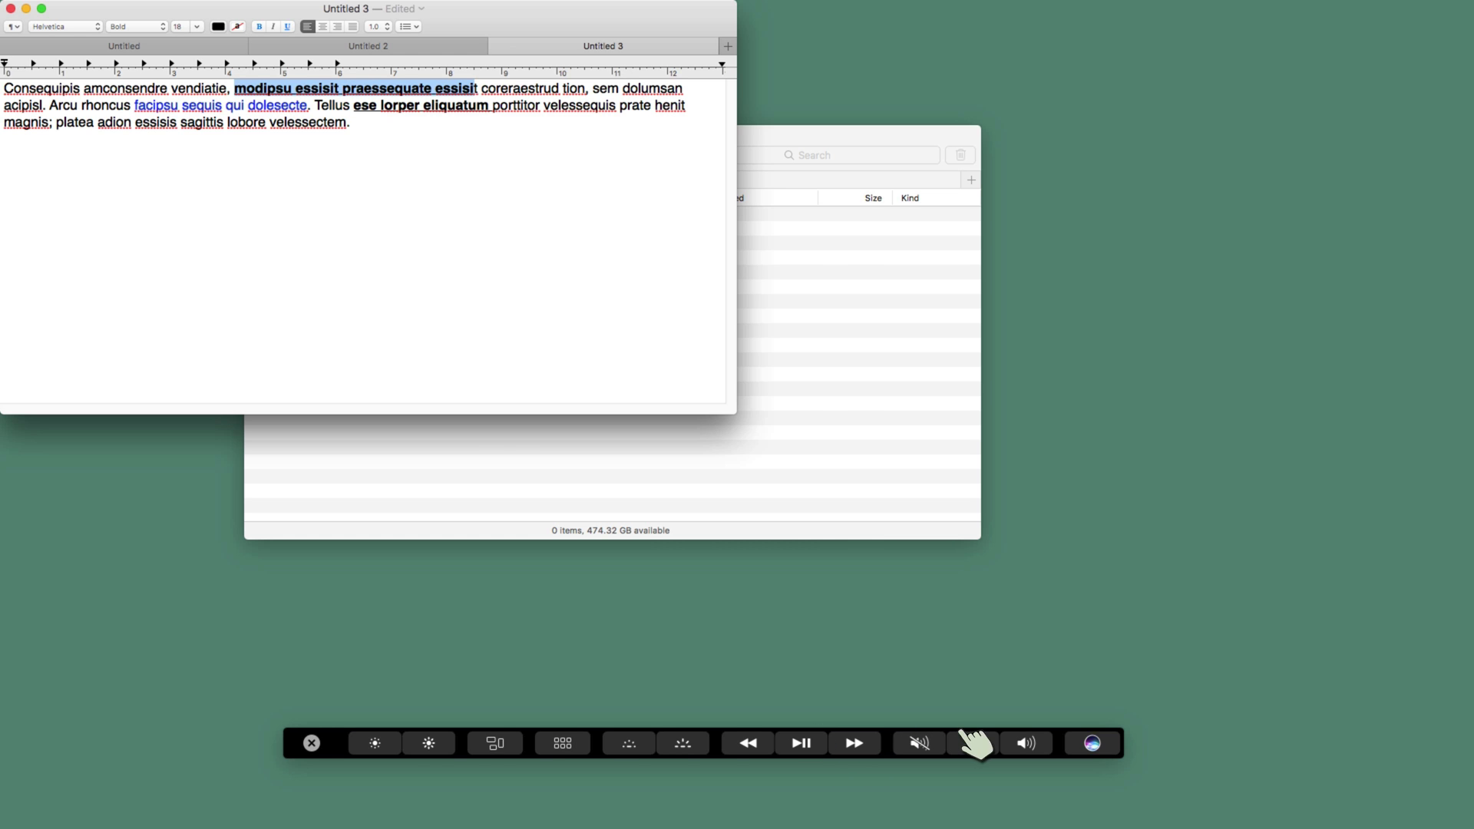